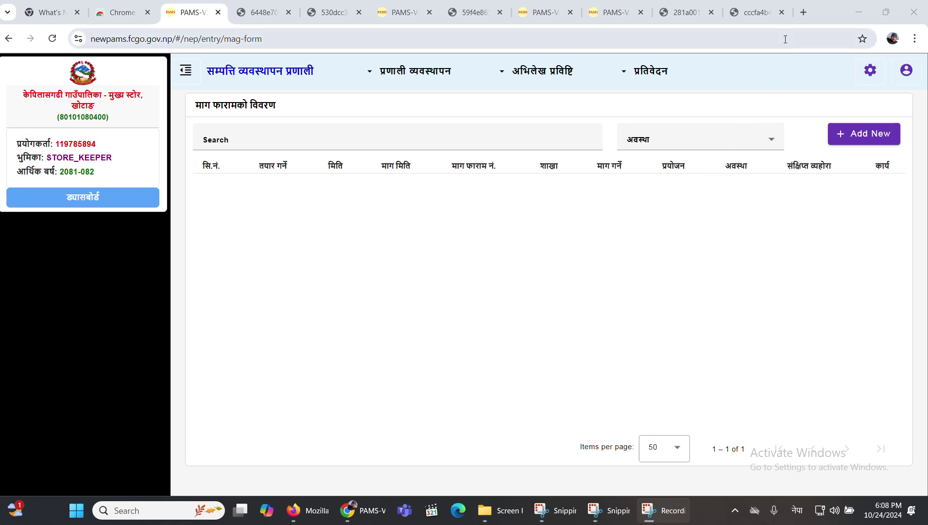
- In a new browser tab, search Google for "pams-v2 login" and open the PAMS v2 - FCGO site
left_click(803, 13)
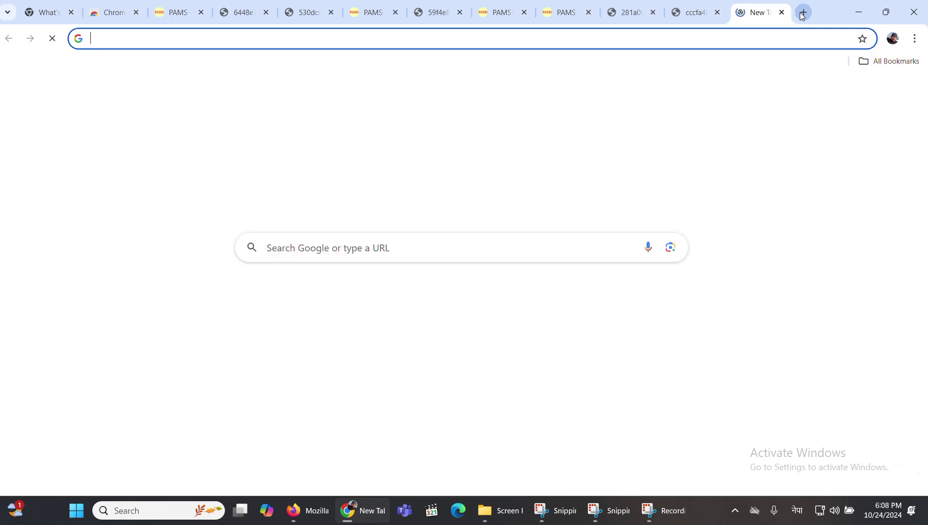
left_click(526, 255)
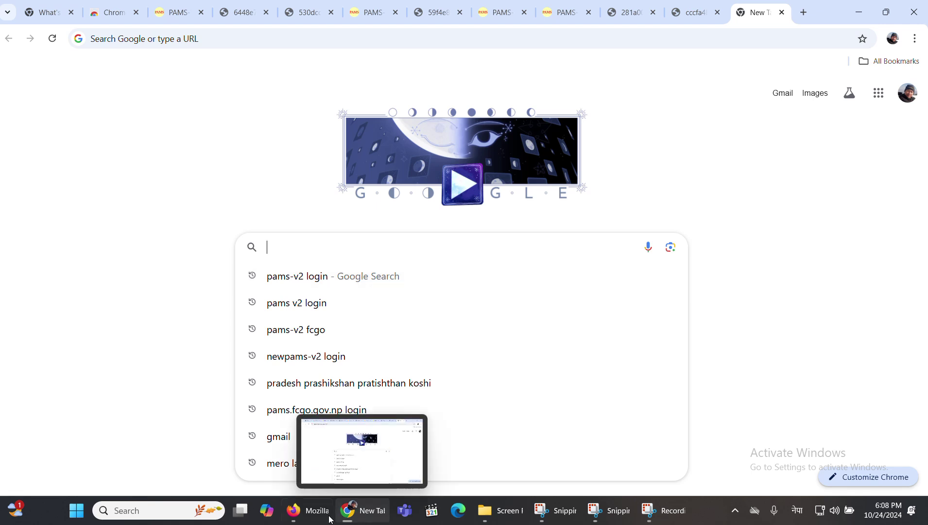
mouse_move(329, 518)
mouse_move(366, 516)
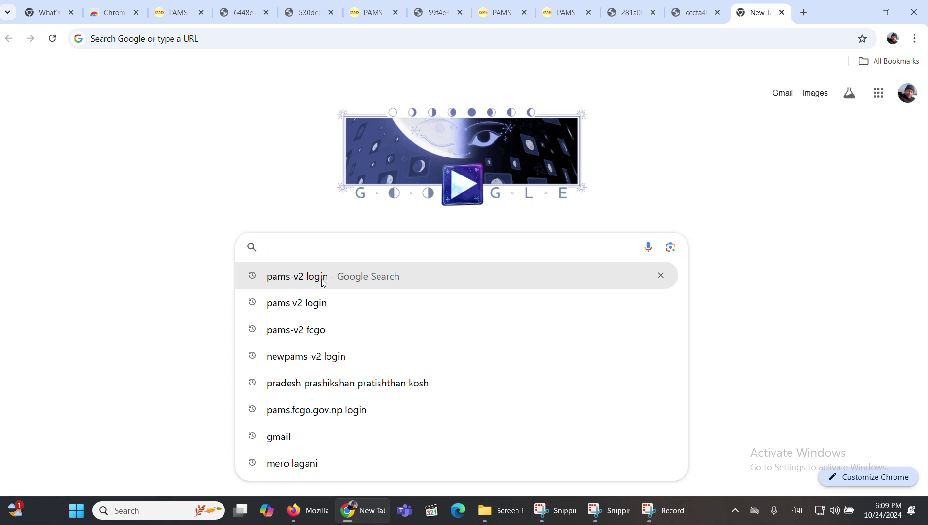
left_click(324, 284)
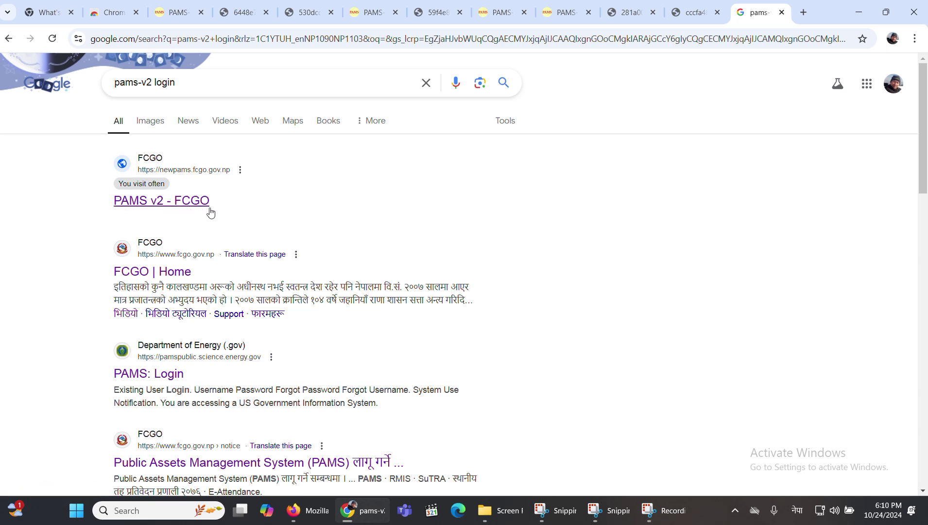
left_click(171, 207)
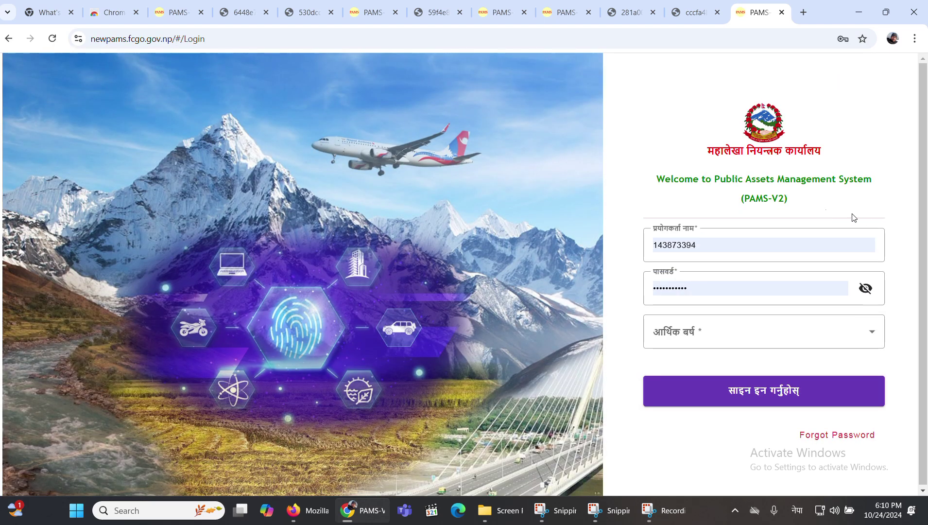
- Sign in with the prefilled user credentials for fiscal year 2081/082
left_click(745, 242)
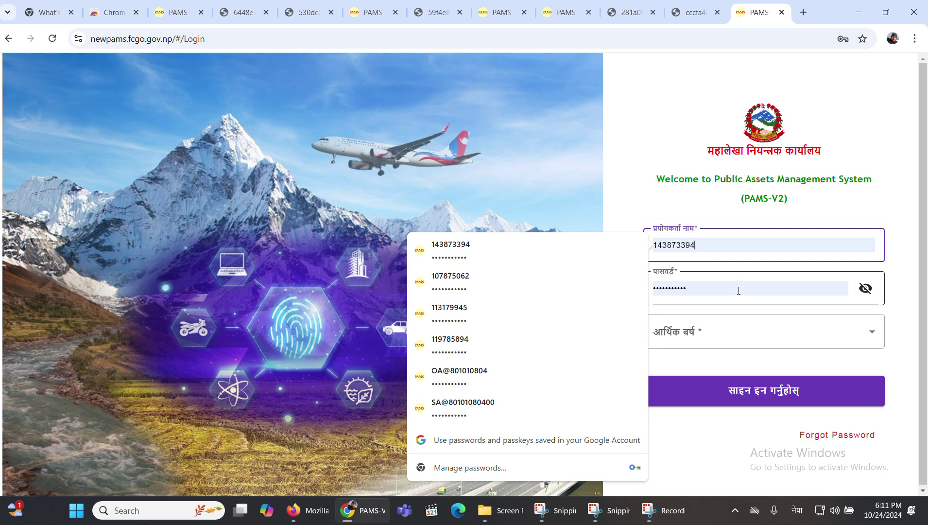
left_click(731, 335)
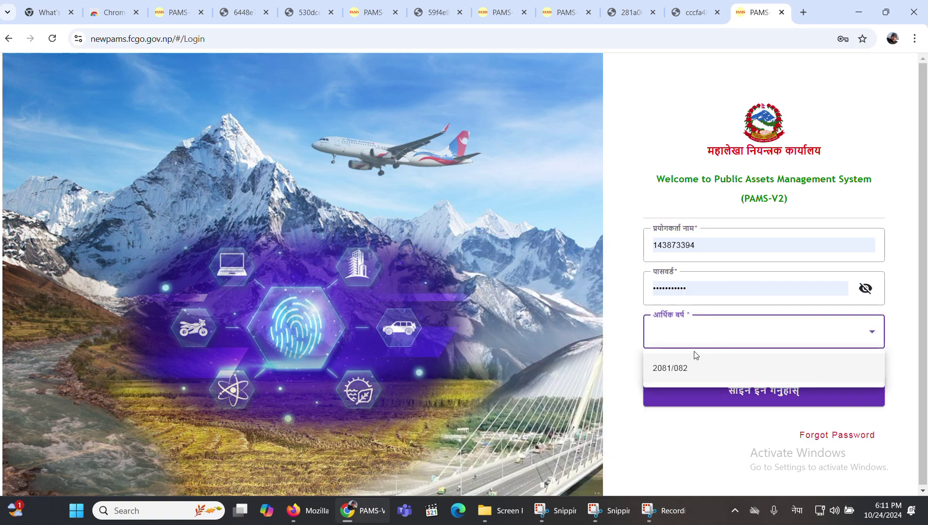
left_click(683, 370)
left_click(701, 392)
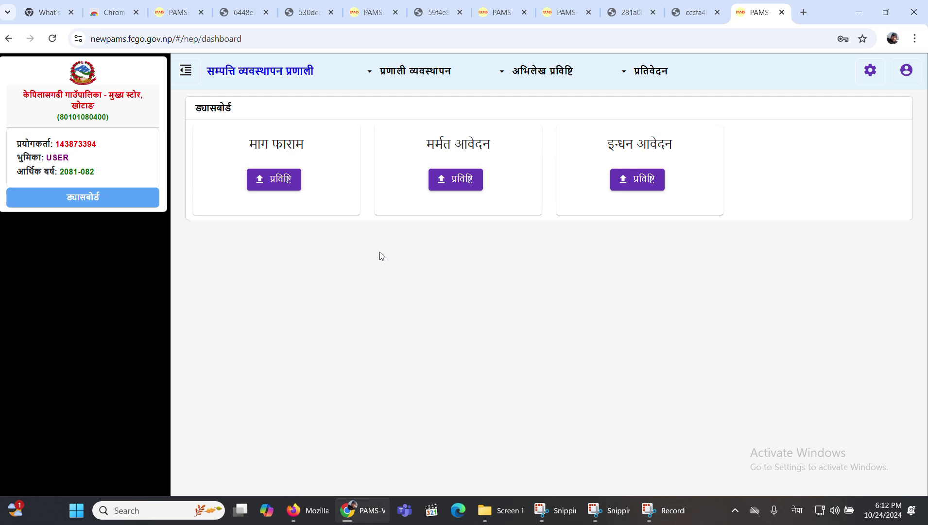
- Start a new demand form (माग फाराम) entry and set its purpose (प्रयोजन) to कार्यालय
left_click(281, 183)
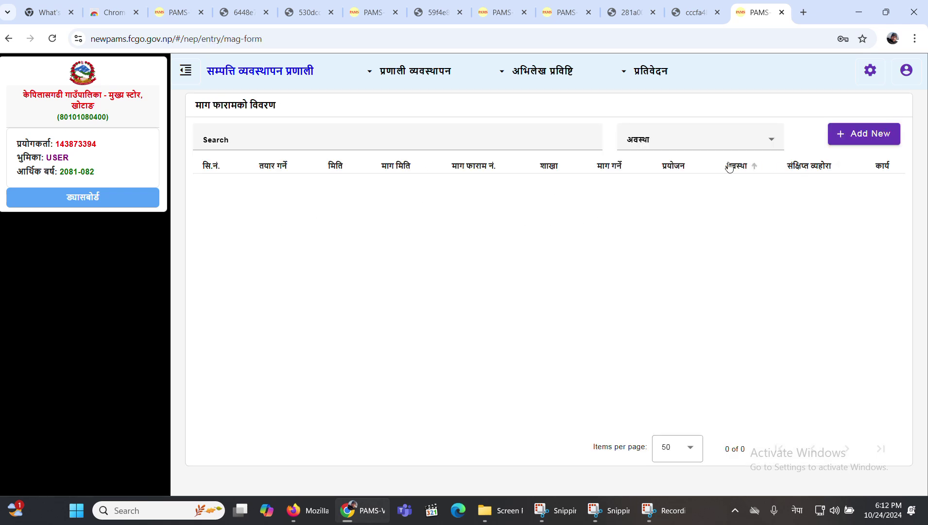
left_click(847, 133)
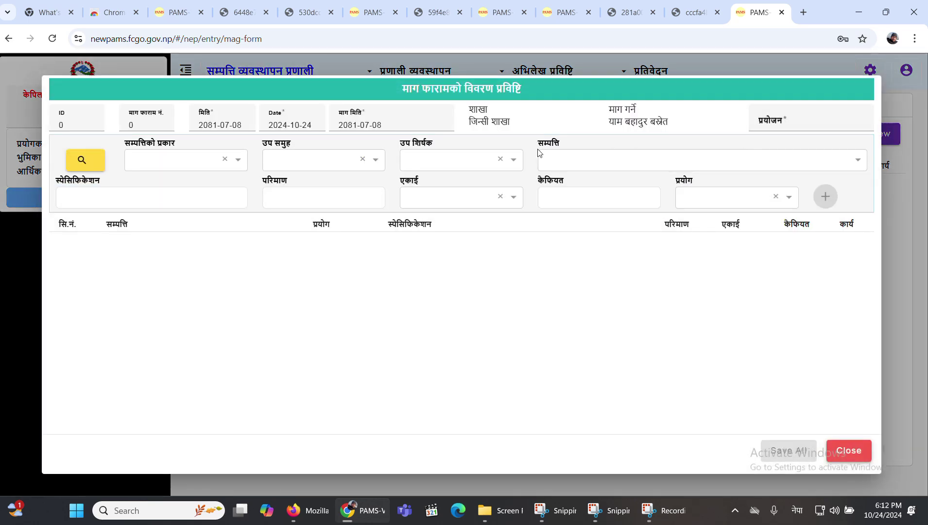
left_click(791, 123)
left_click(819, 151)
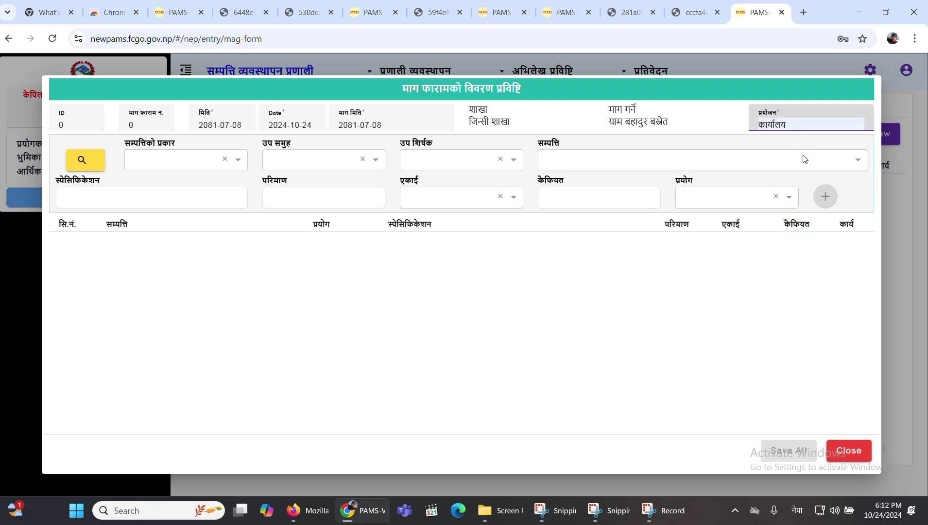
left_click(192, 160)
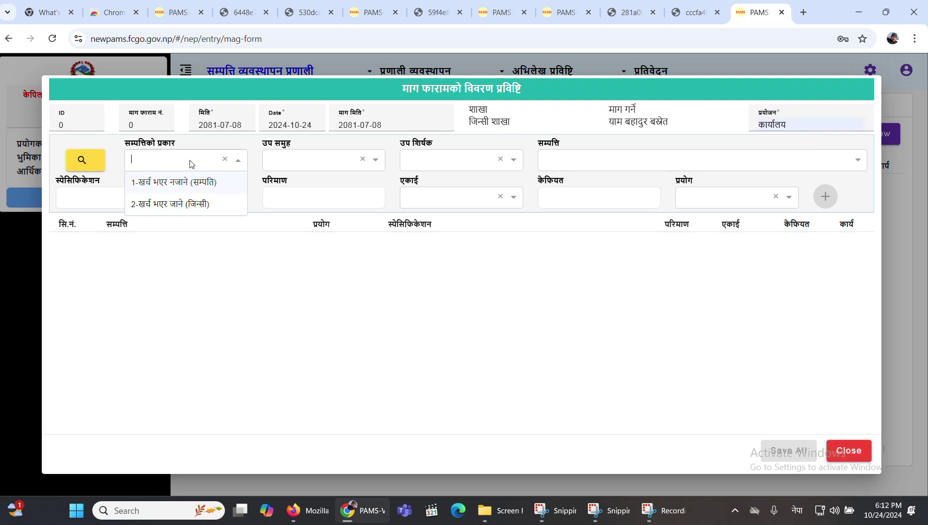
left_click(189, 187)
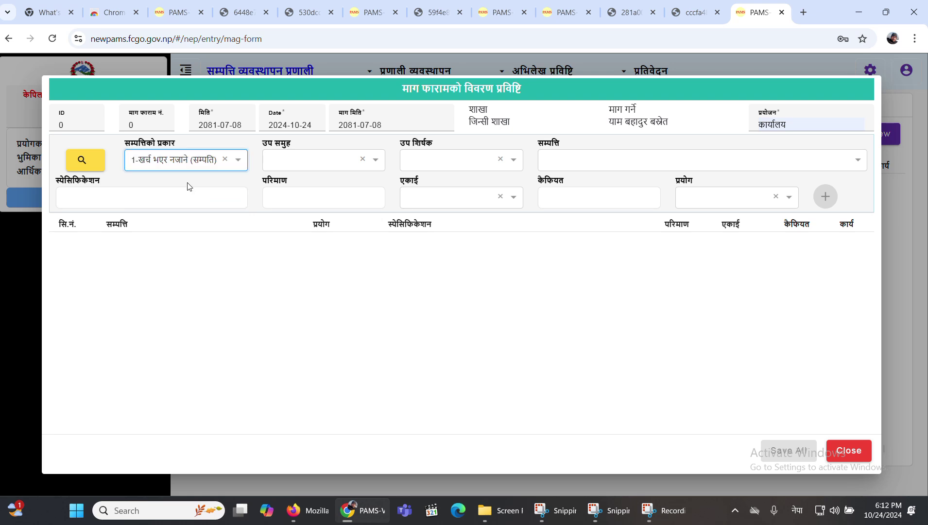
left_click(321, 164)
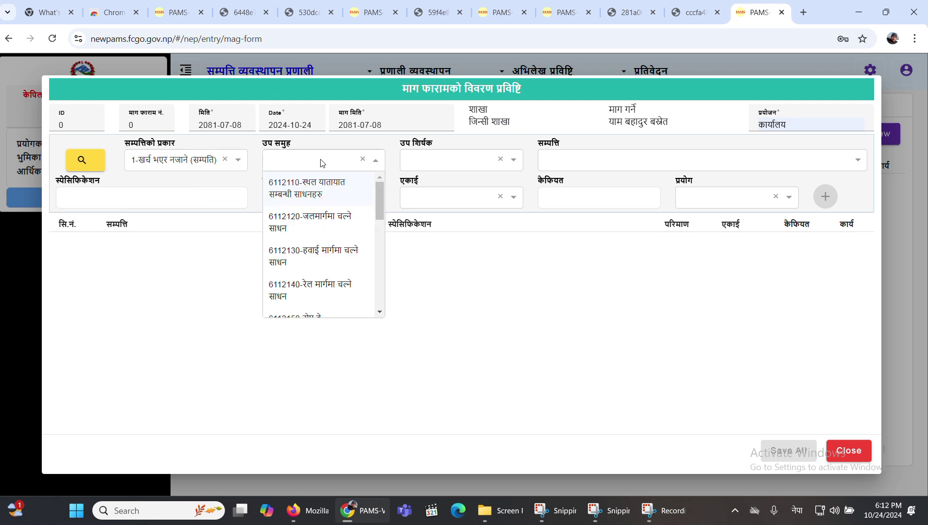
left_click(316, 188)
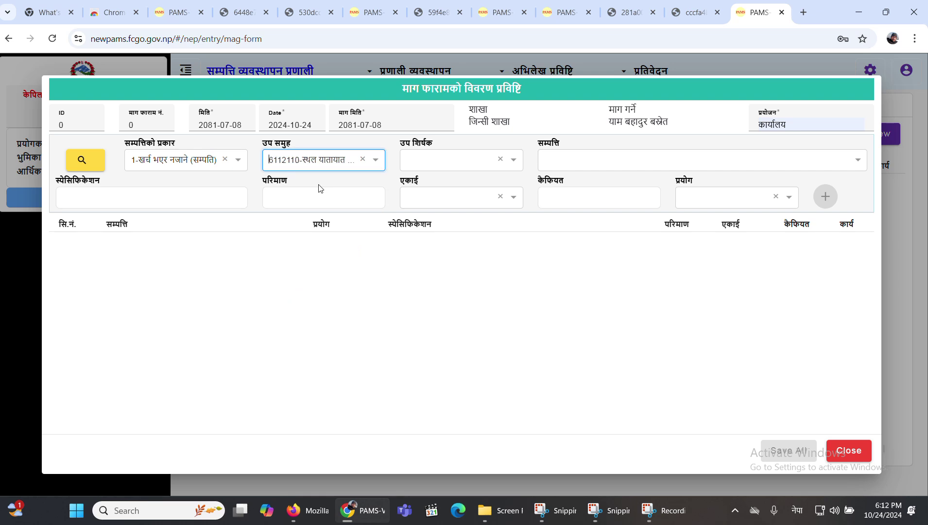
left_click(462, 163)
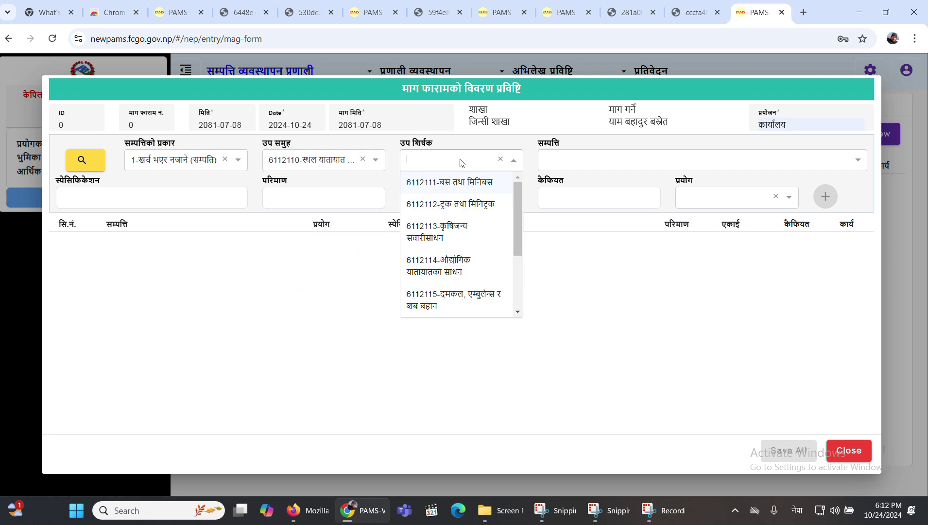
scroll(488, 285, "down", 1)
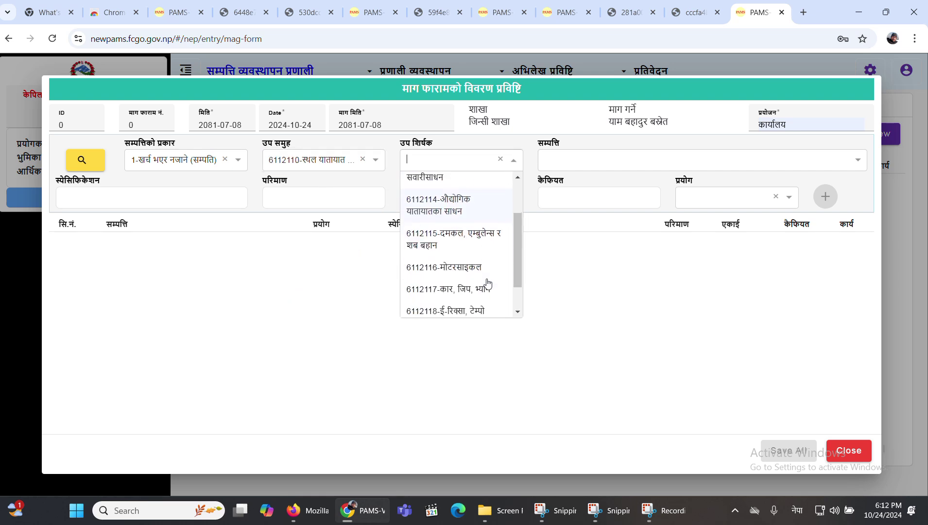
left_click(459, 275)
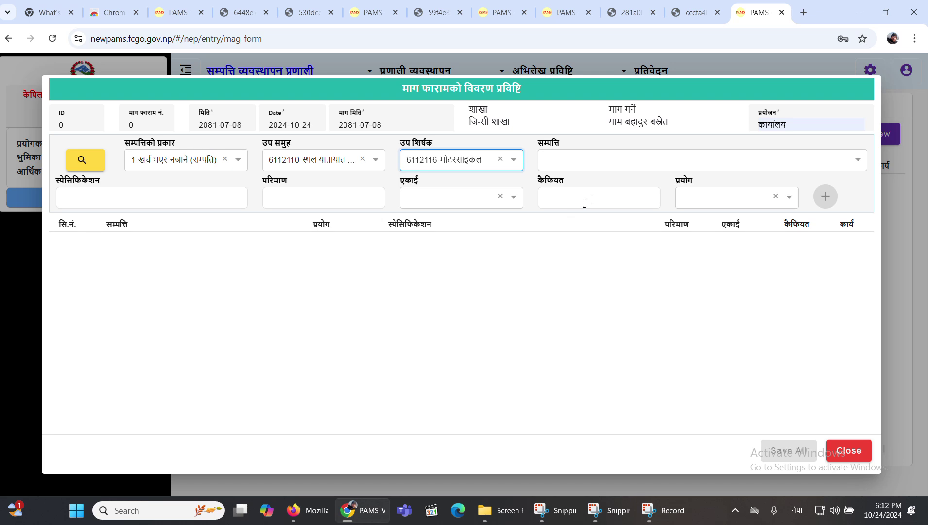
left_click(600, 163)
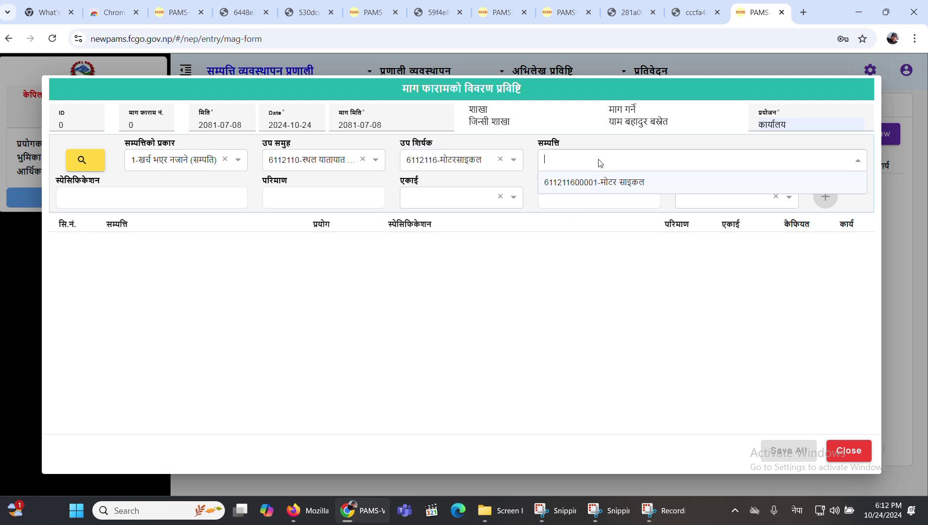
left_click(593, 189)
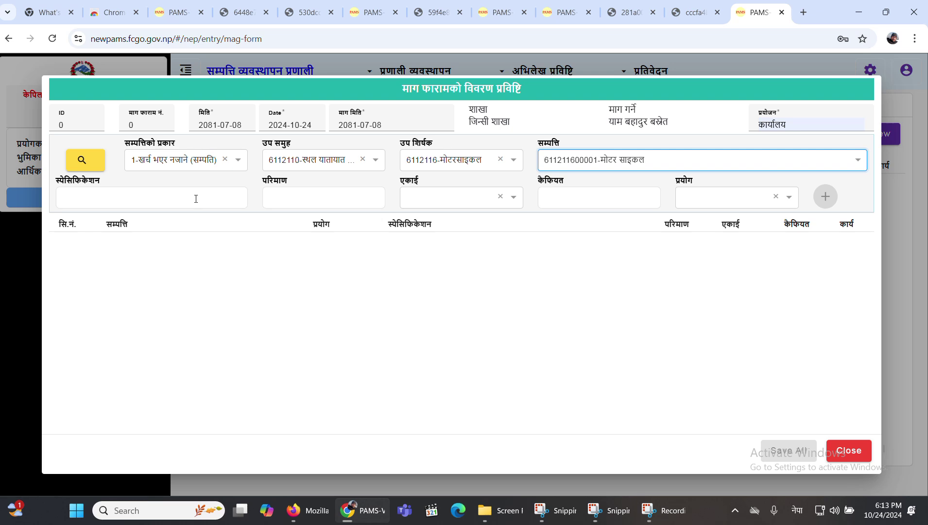
- Set the item's specification to 220, the quantity to 1 and the unit to पिस/थान
left_click(196, 199)
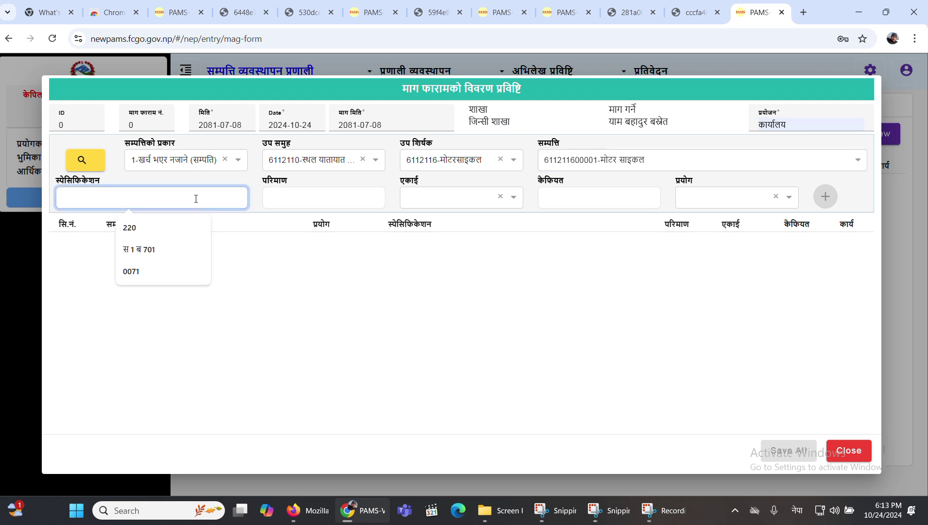
left_click(171, 231)
left_click(303, 199)
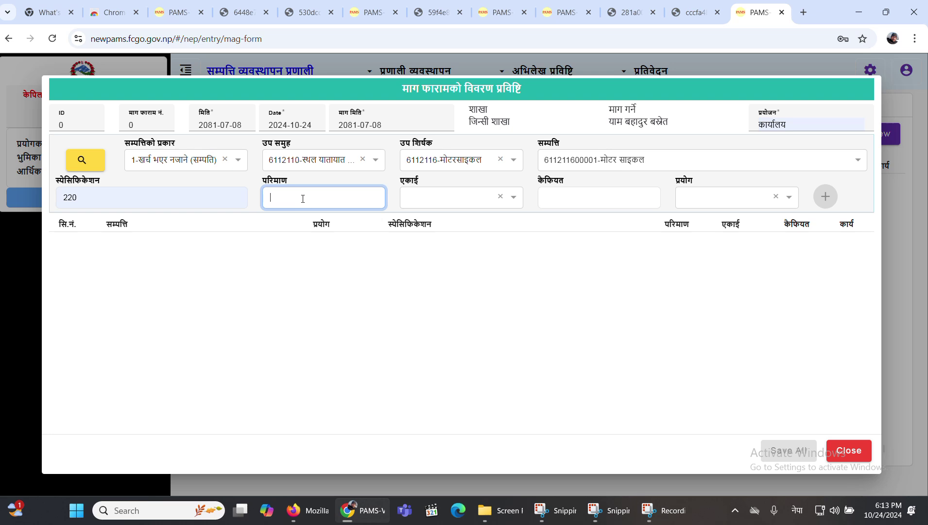
left_click(192, 198)
left_click(322, 198)
type("1")
left_click(466, 196)
left_click(440, 221)
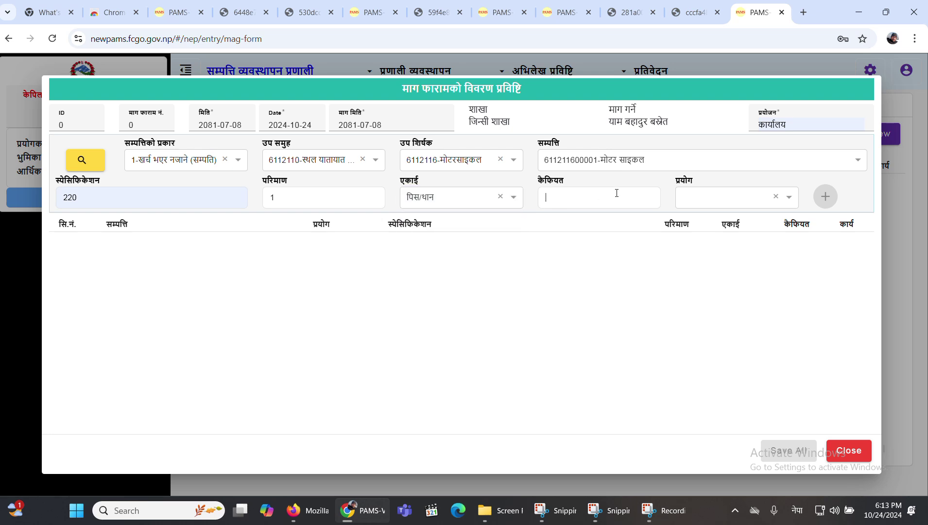
- Set the item's remarks (कैफियत) to मोटरसाइकल and its usage (प्रयोग) to कर्मचारी
left_click(617, 191)
left_click(611, 249)
left_click(723, 208)
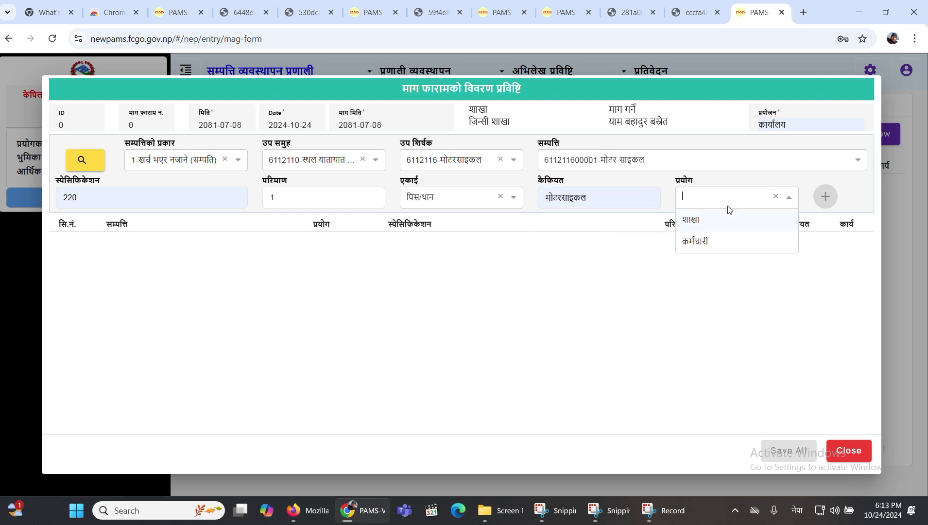
left_click(704, 240)
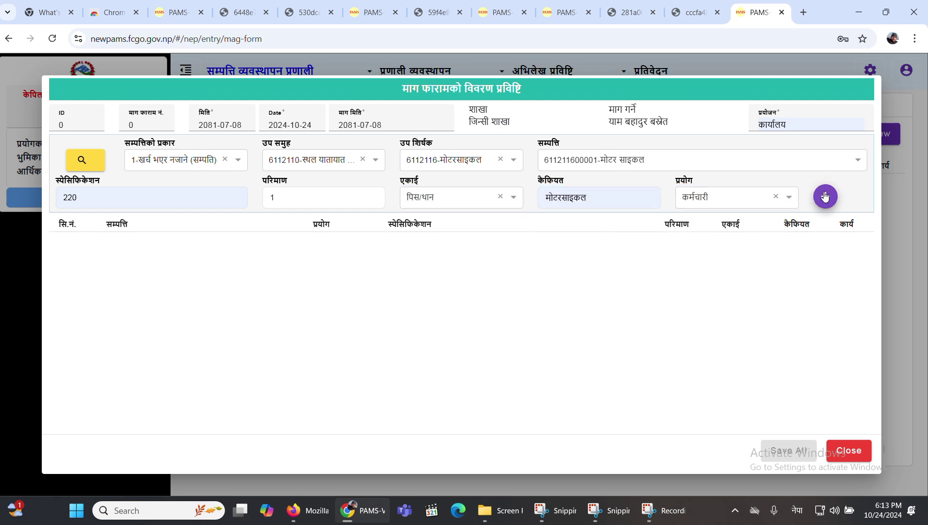
- Add the motorcycle item to the demand form's list and save the whole form
left_click(826, 196)
left_click(788, 450)
left_click(419, 316)
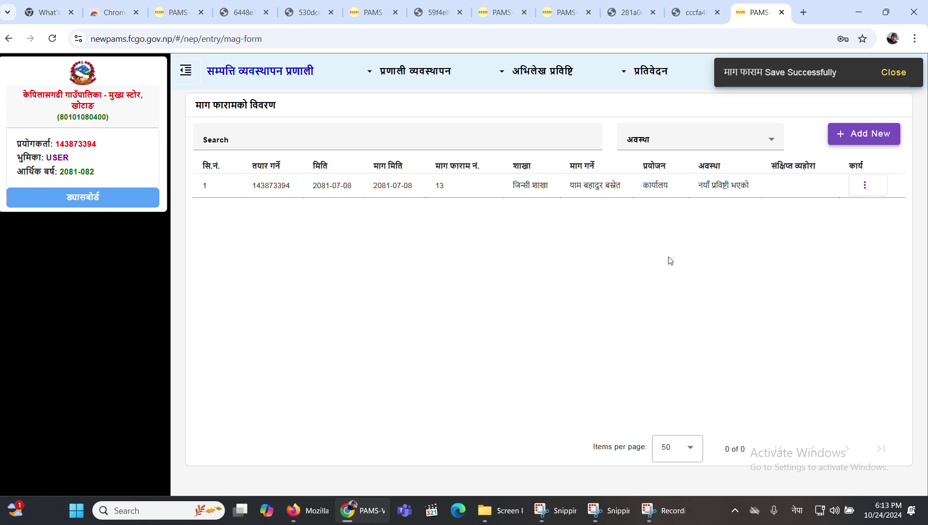
- Open the saved demand form for editing to review its details, and close it without changes
left_click(856, 187)
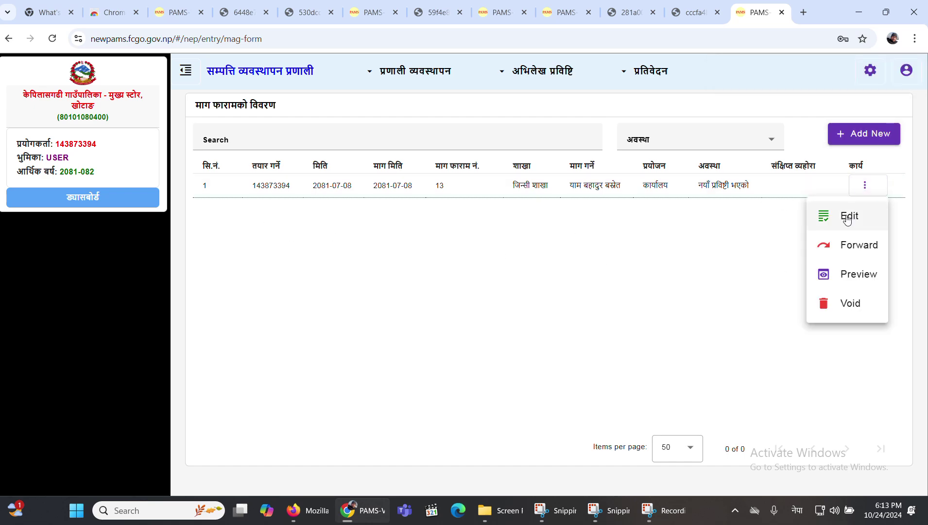
left_click(848, 219)
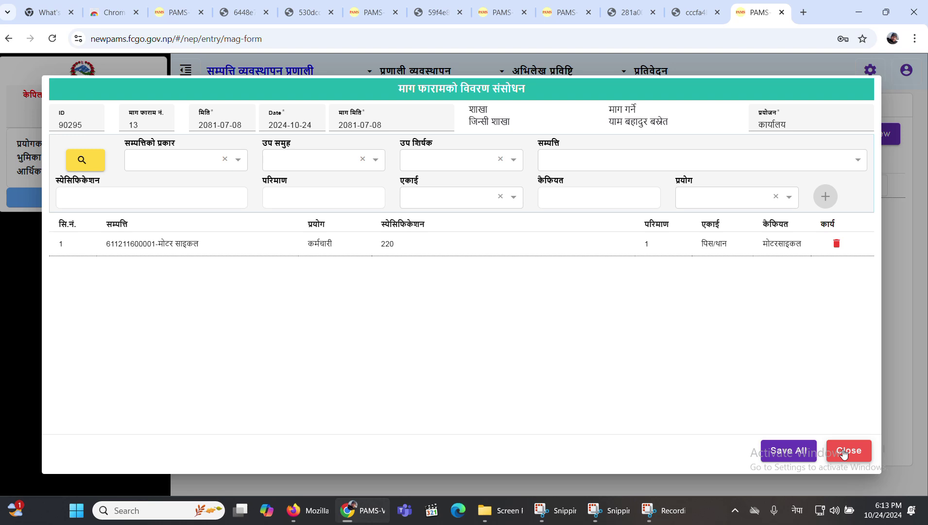
left_click(858, 457)
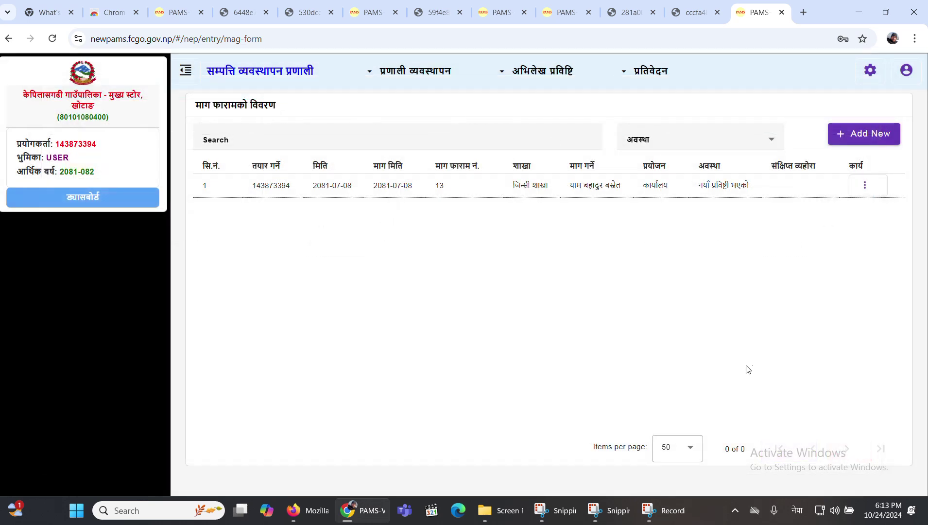
- Void the newly saved demand form with purpose कार्यालय
left_click(866, 186)
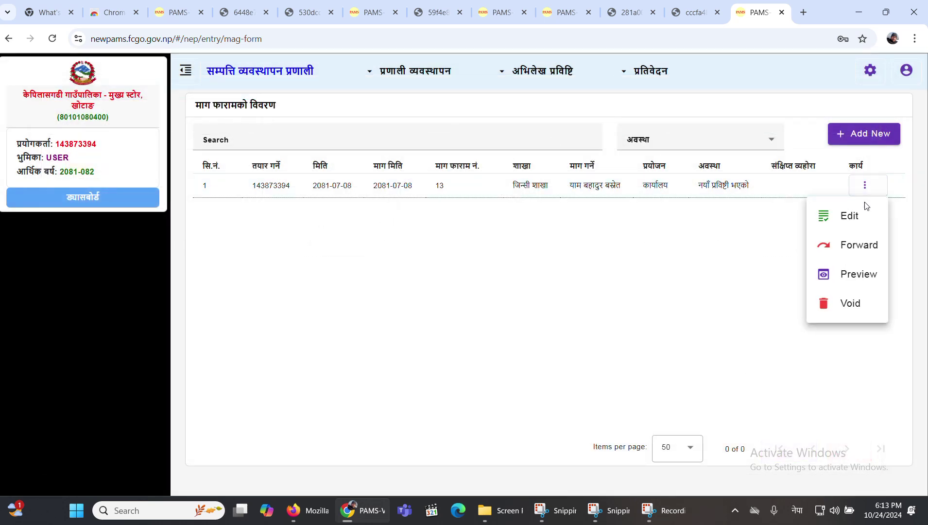
left_click(849, 303)
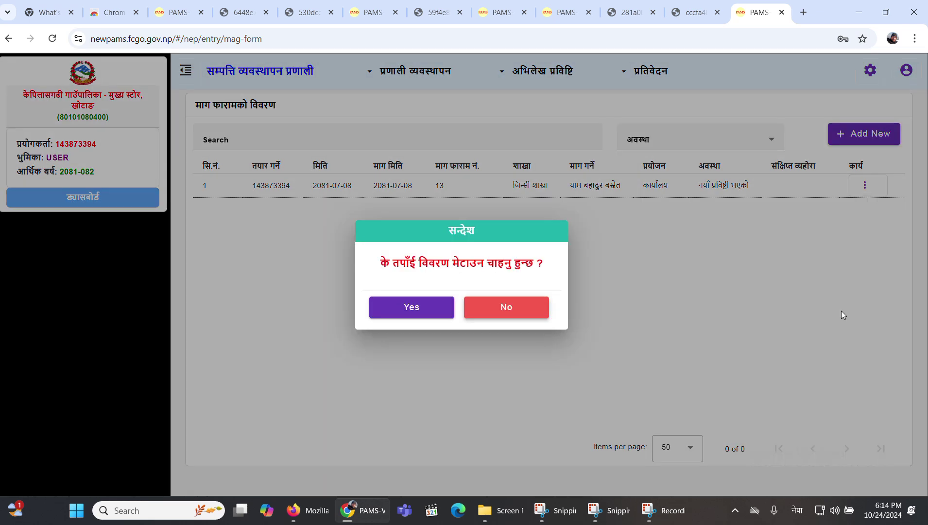
left_click(423, 317)
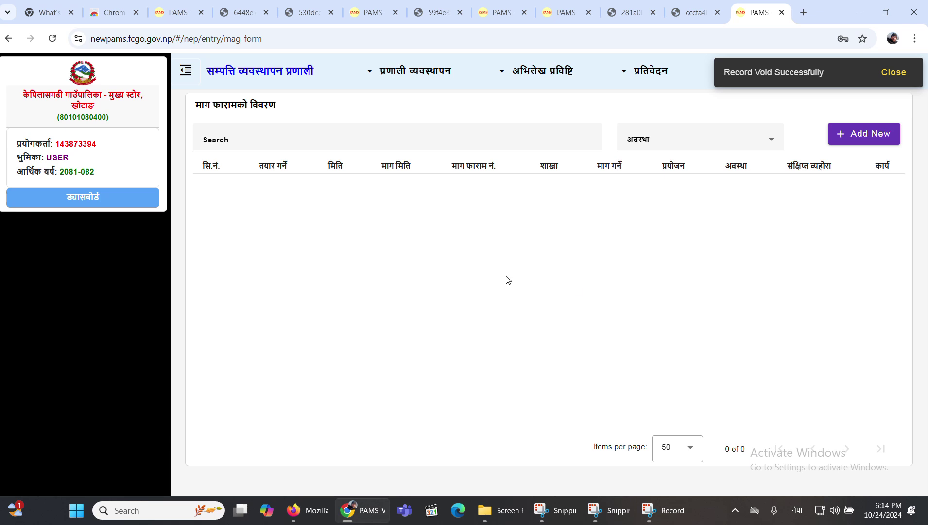
- Go from the dashboard to the repair request (मर्मत आवेदन) entries and start a new request
left_click(114, 202)
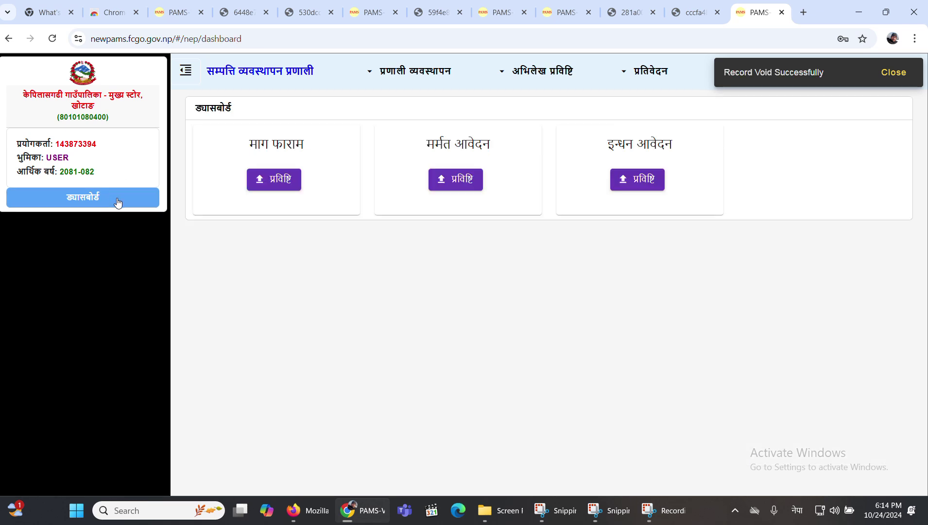
left_click(452, 184)
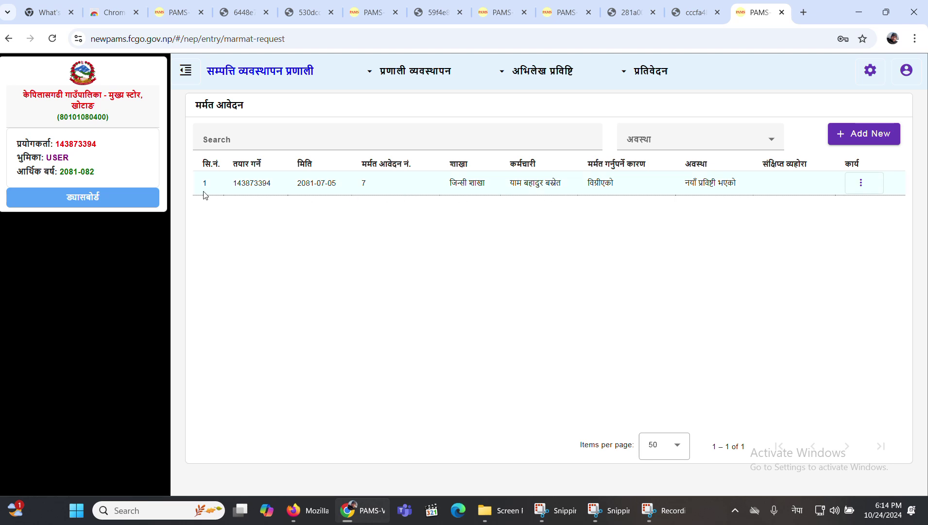
left_click(850, 136)
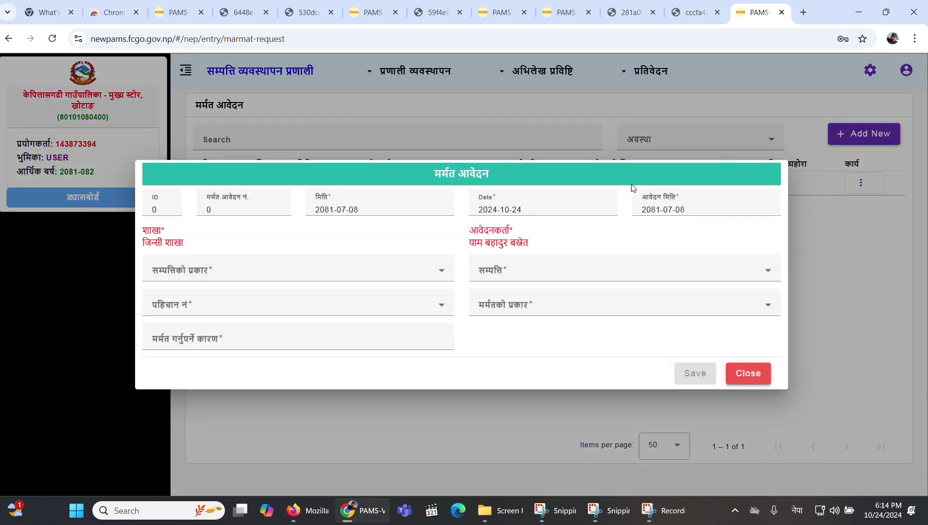
left_click(258, 272)
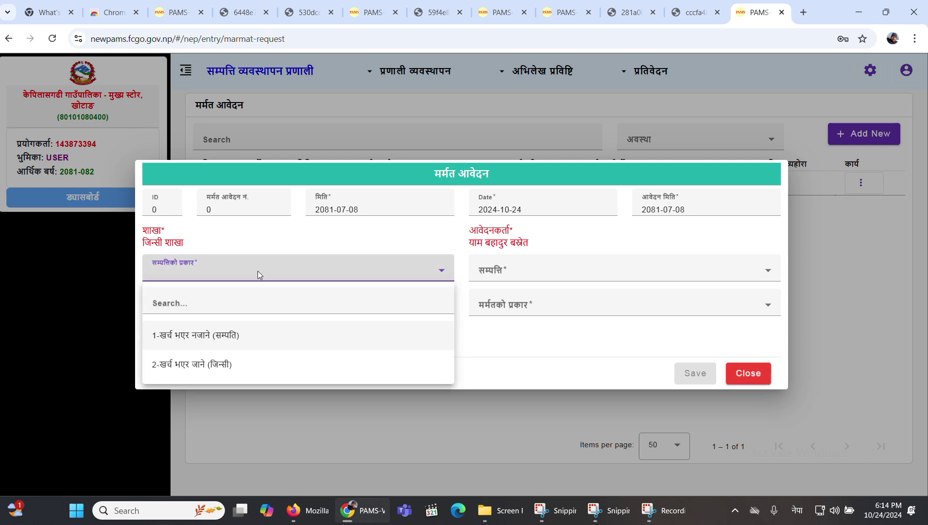
left_click(219, 335)
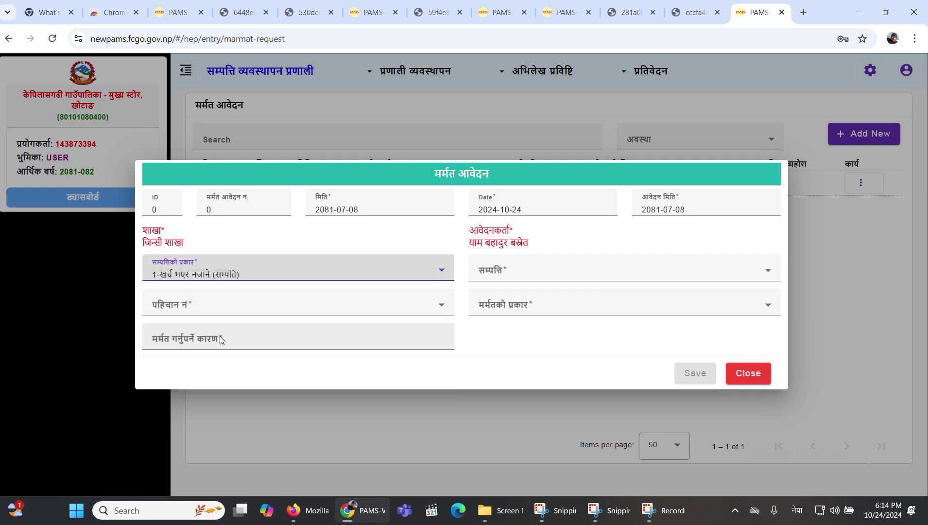
left_click(580, 271)
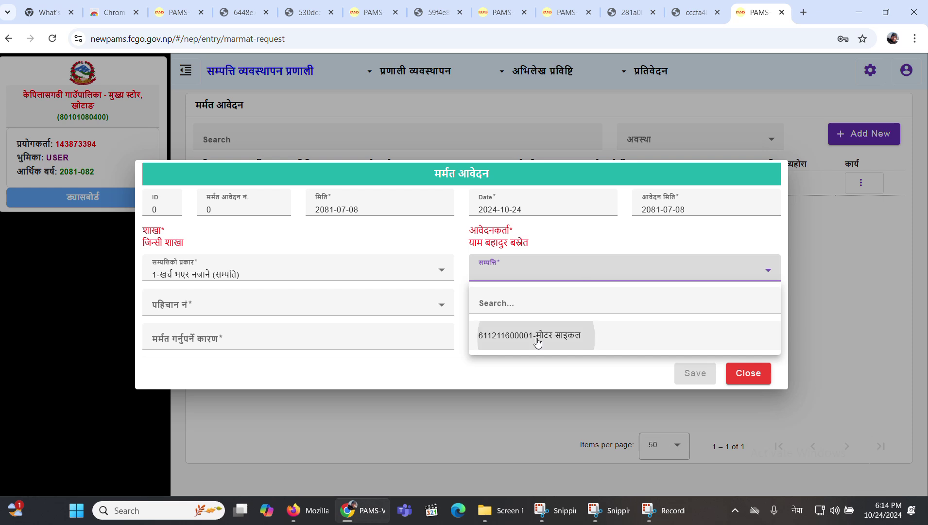
left_click(536, 343)
left_click(247, 303)
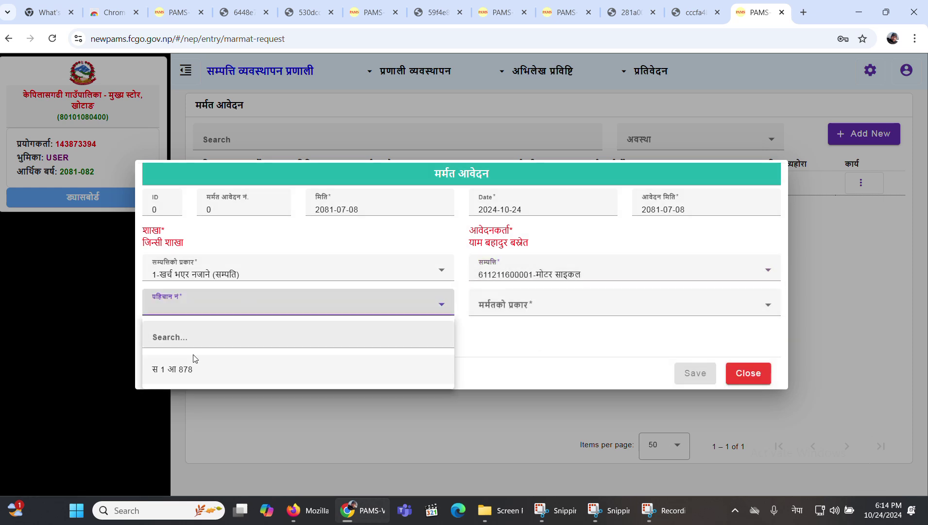
left_click(193, 373)
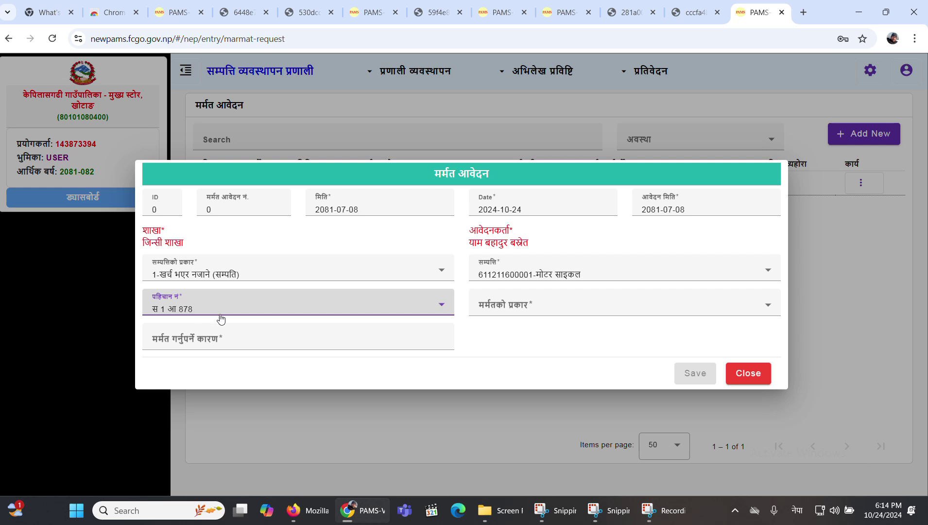
- Set the repair type to नियमित/आवधिक मर्मत सम्भार, enter बिग्रिएको as the repair reason, and save the repair request
left_click(533, 311)
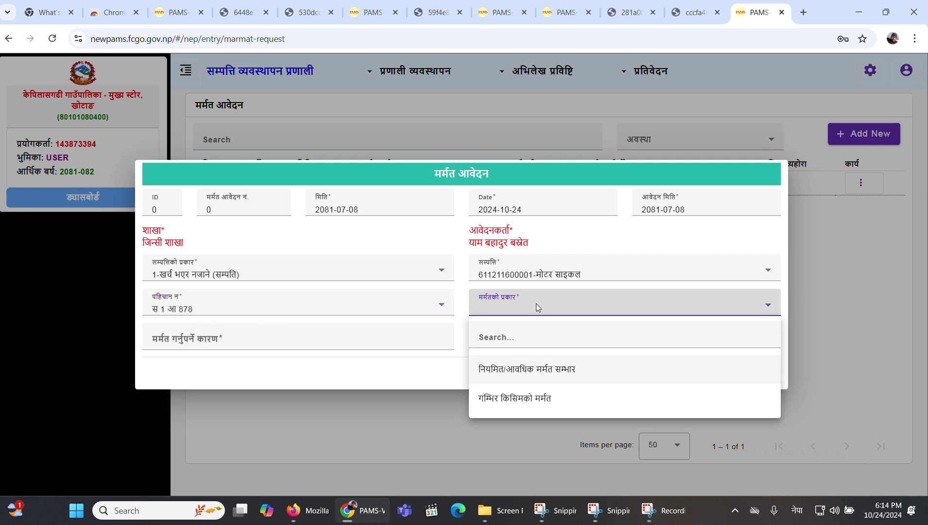
left_click(515, 376)
left_click(317, 340)
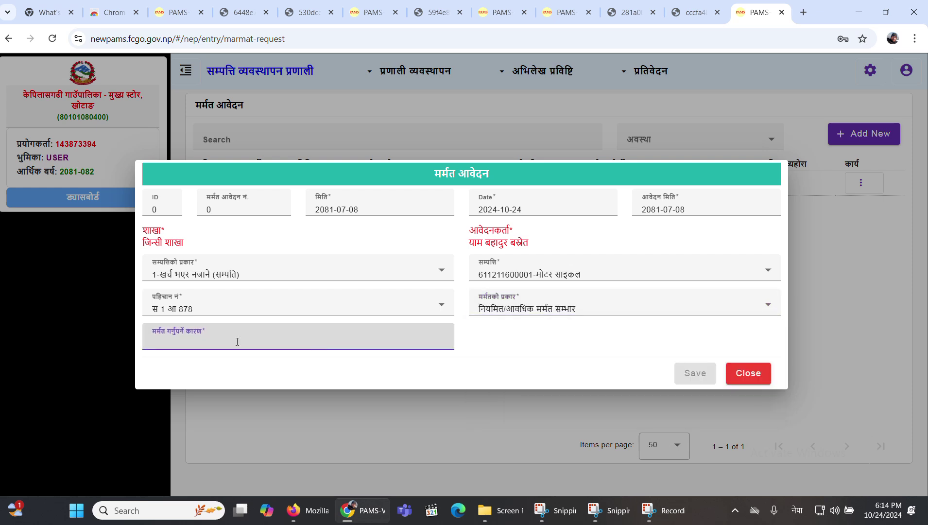
type("बि")
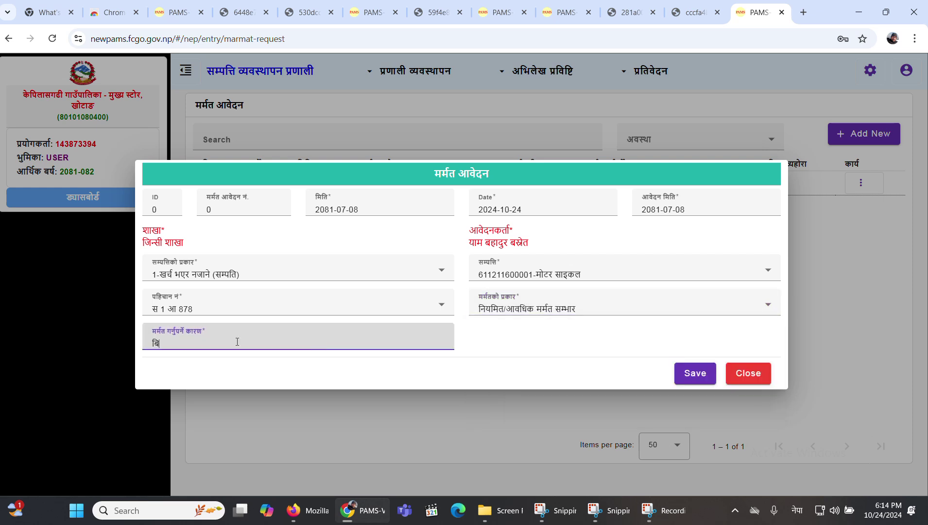
type("ग्रिएको")
left_click(686, 373)
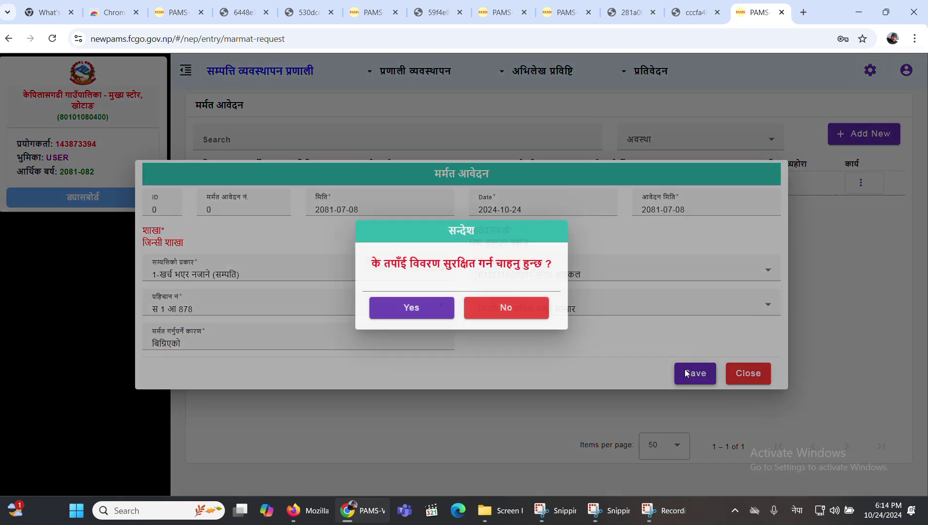
left_click(418, 310)
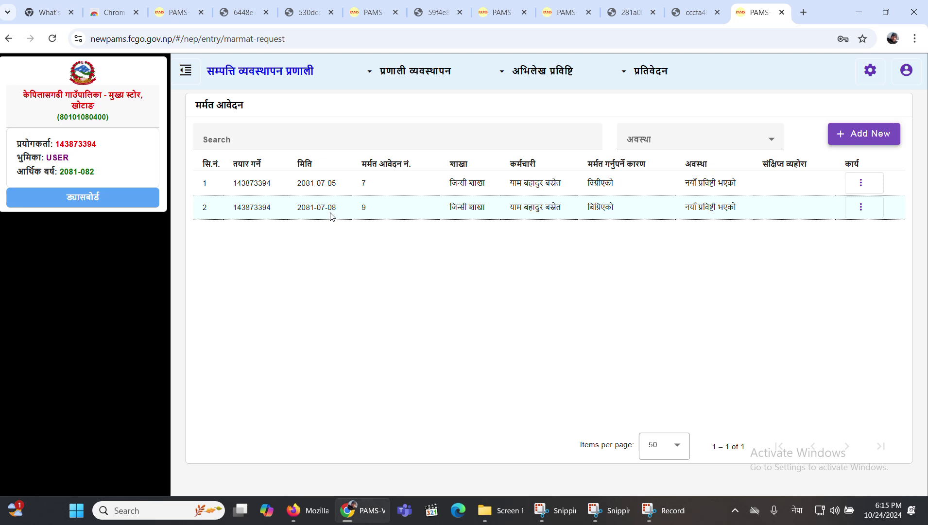
- Start forwarding the newly saved repair request, with recipient role 4-स्टोर and section जिन्सी शाखा
left_click(862, 209)
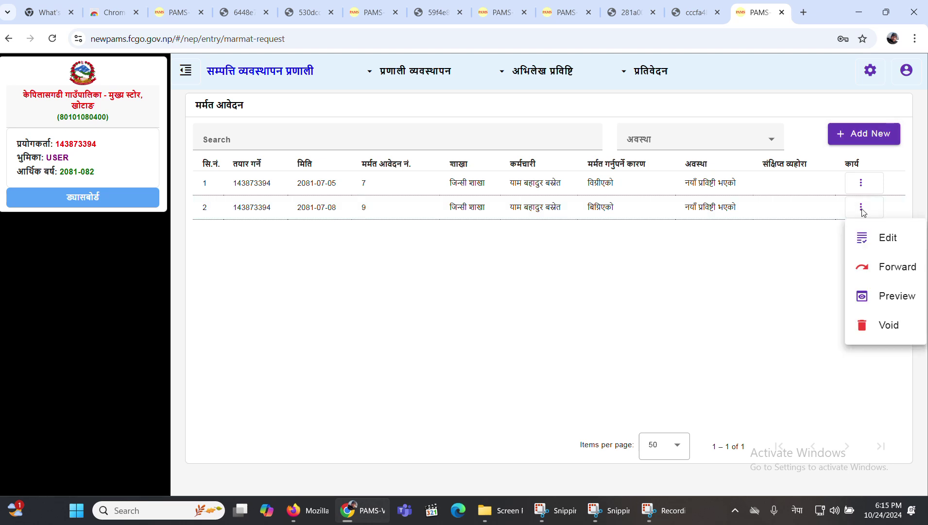
left_click(892, 273)
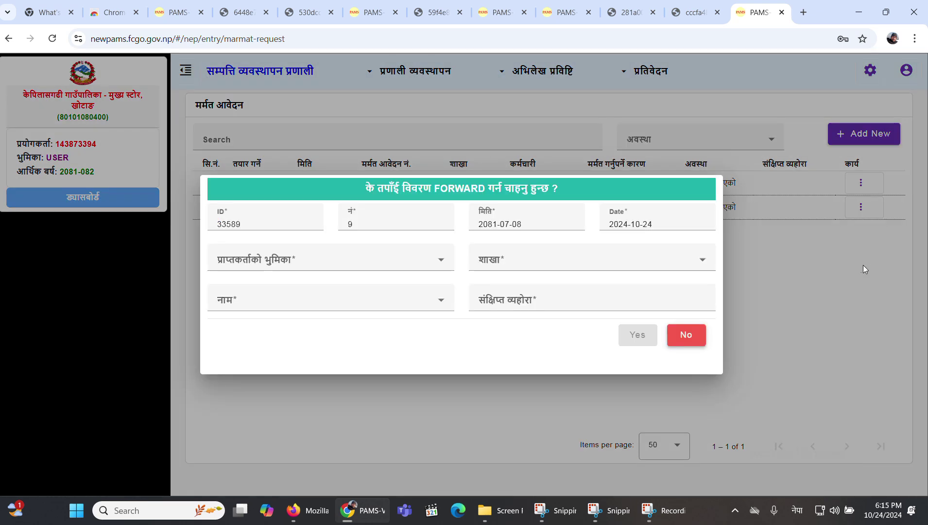
left_click(350, 263)
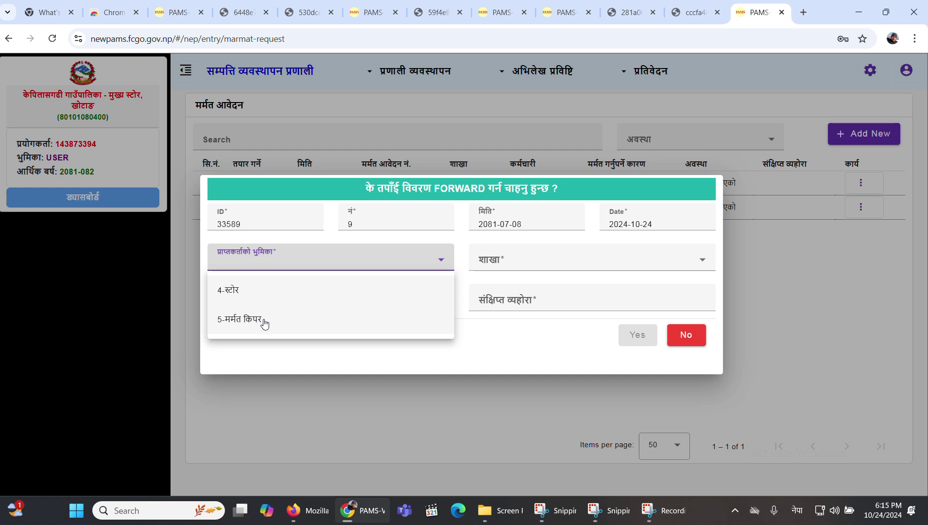
left_click(286, 294)
left_click(547, 267)
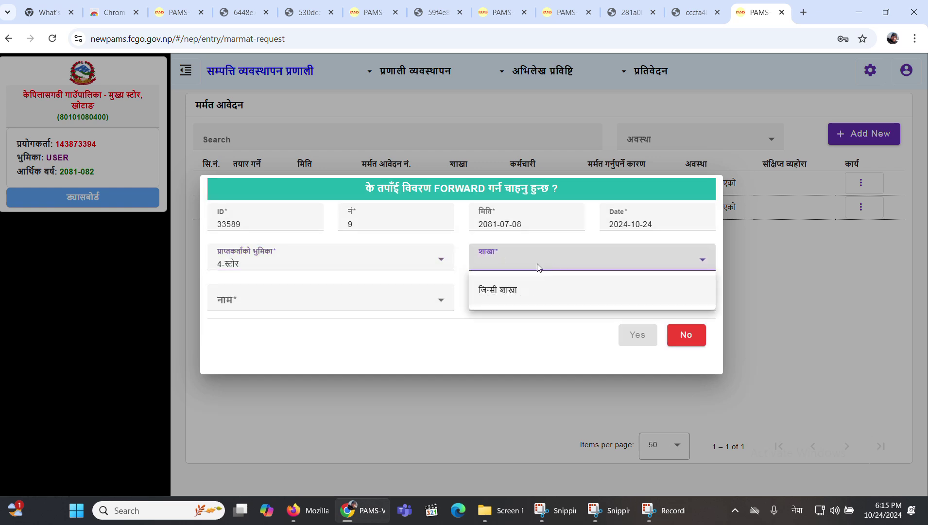
left_click(507, 289)
- Choose the store recipient's name, enter the short remark बवग्रीएको, and forward the repair request
left_click(356, 300)
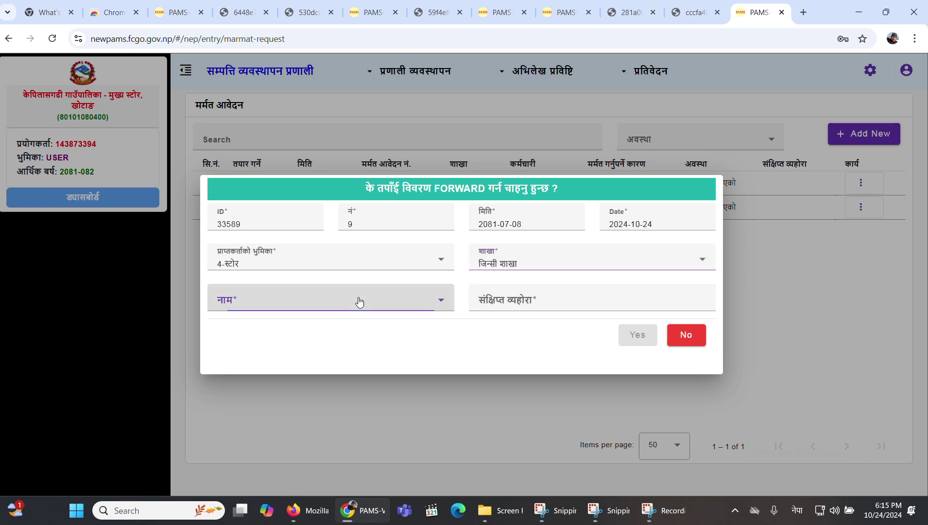
left_click(254, 345)
left_click(567, 298)
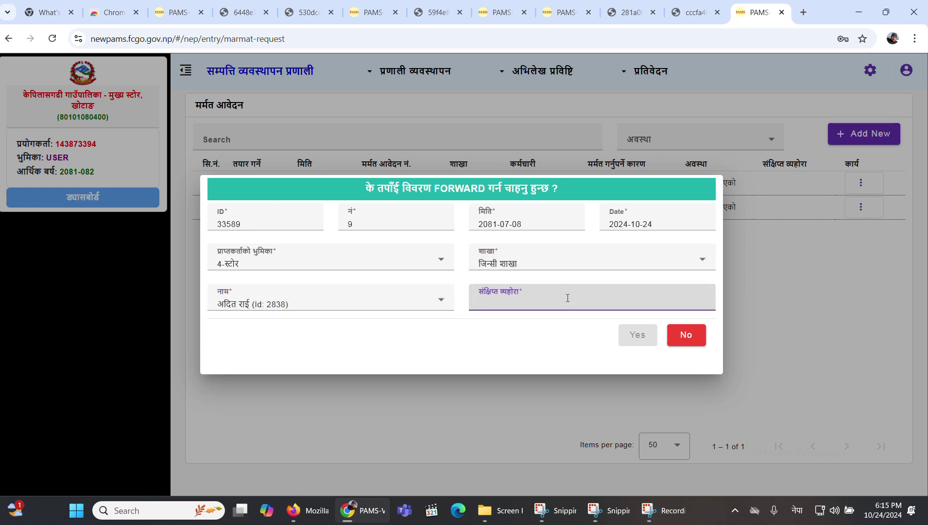
type("बवग्री")
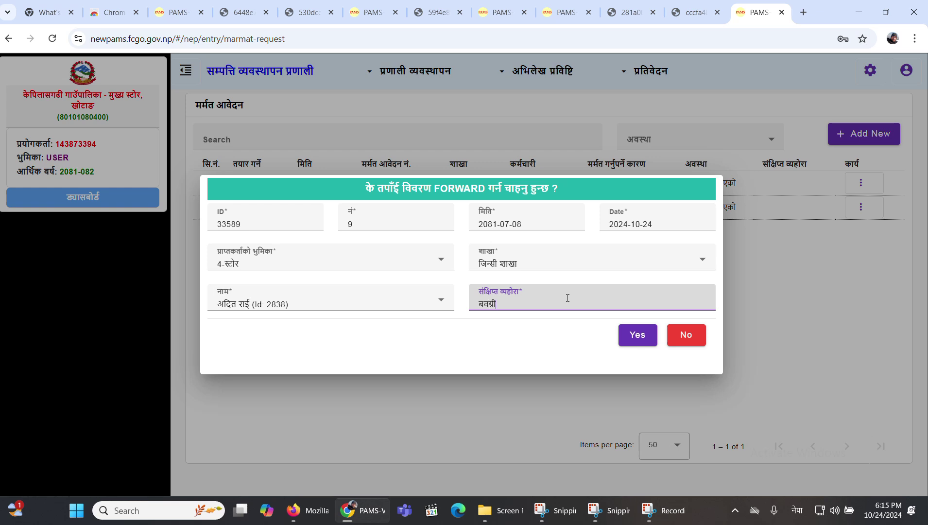
type("एको")
left_click(636, 335)
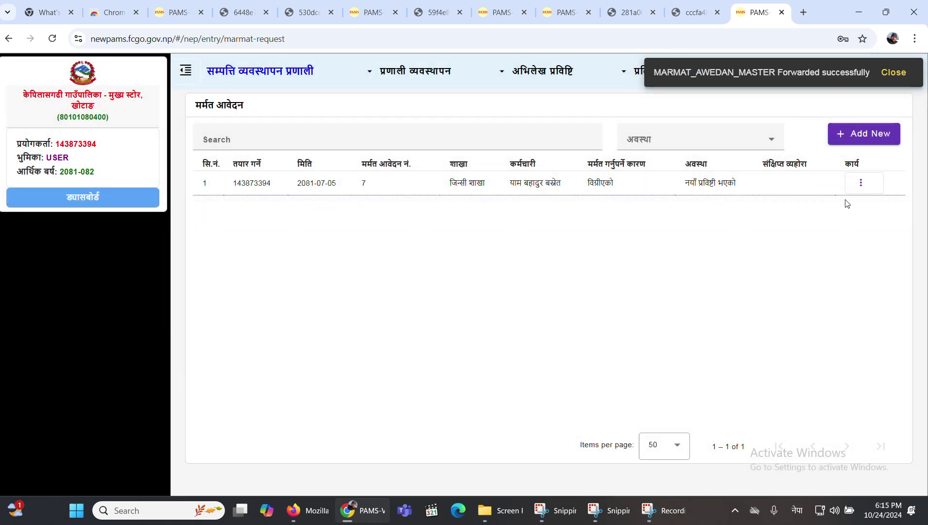
left_click(860, 183)
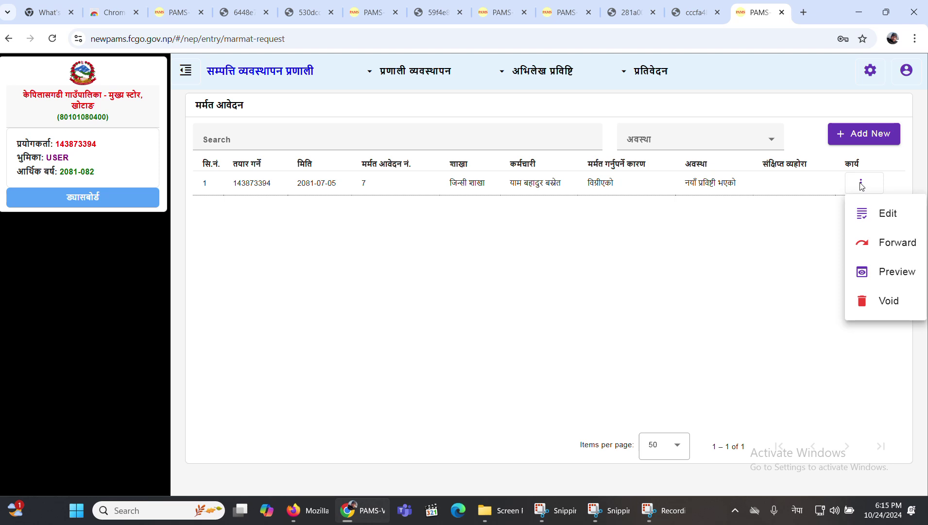
left_click(881, 245)
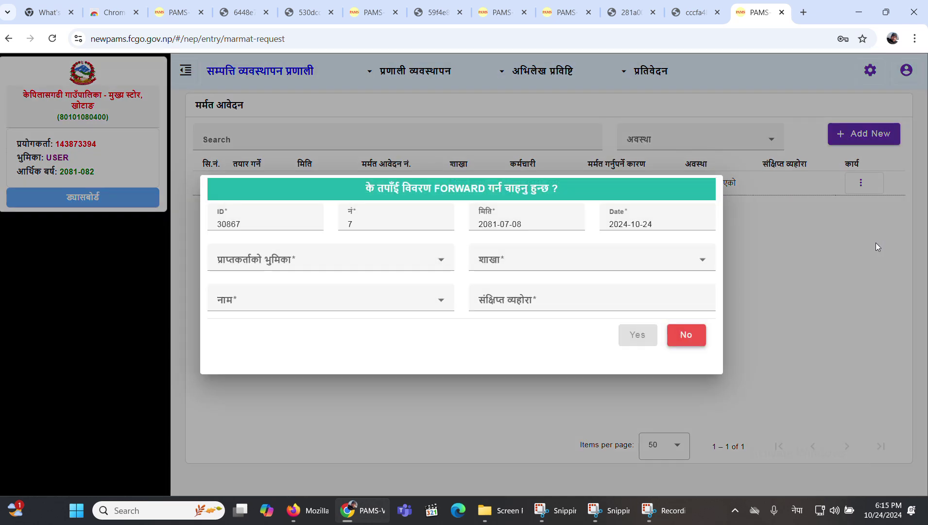
left_click(685, 336)
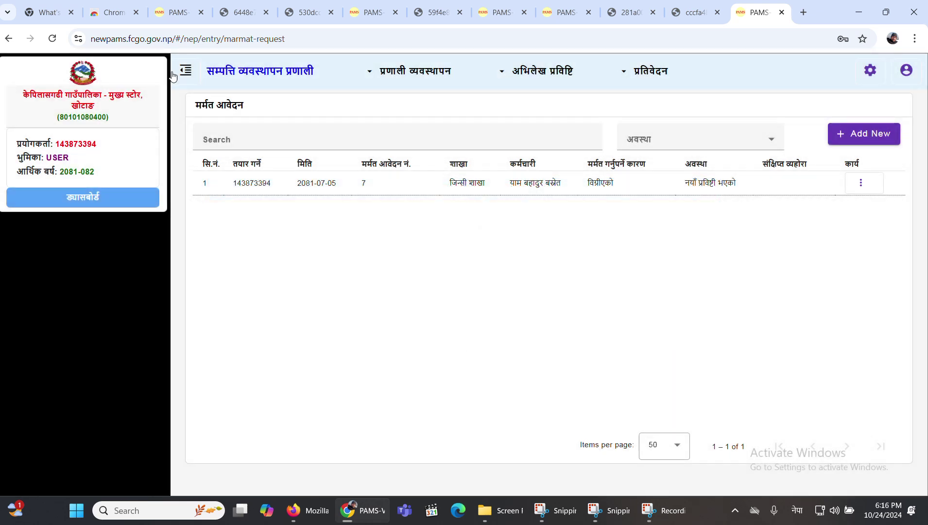
- Switch to the store keeper's session and open the received repair requests (मर्मत आवेदन) from its dashboard
left_click(174, 16)
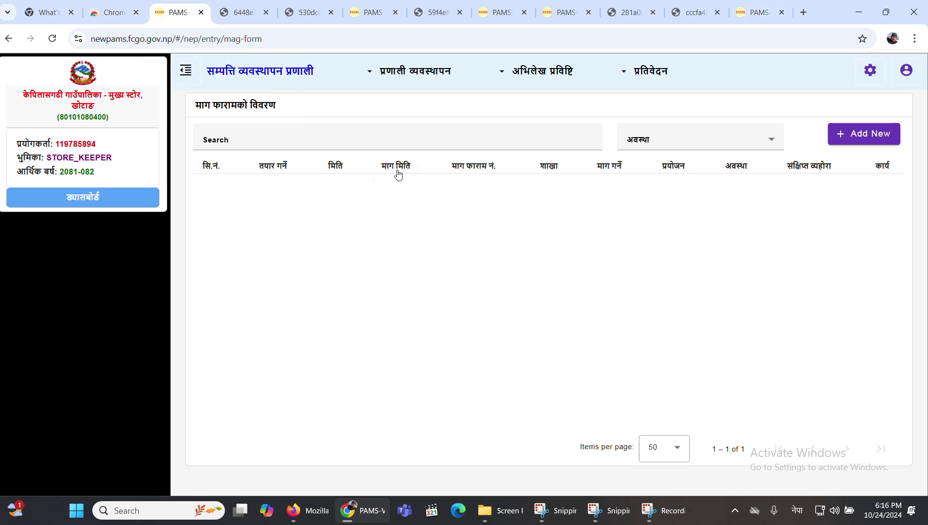
left_click(104, 198)
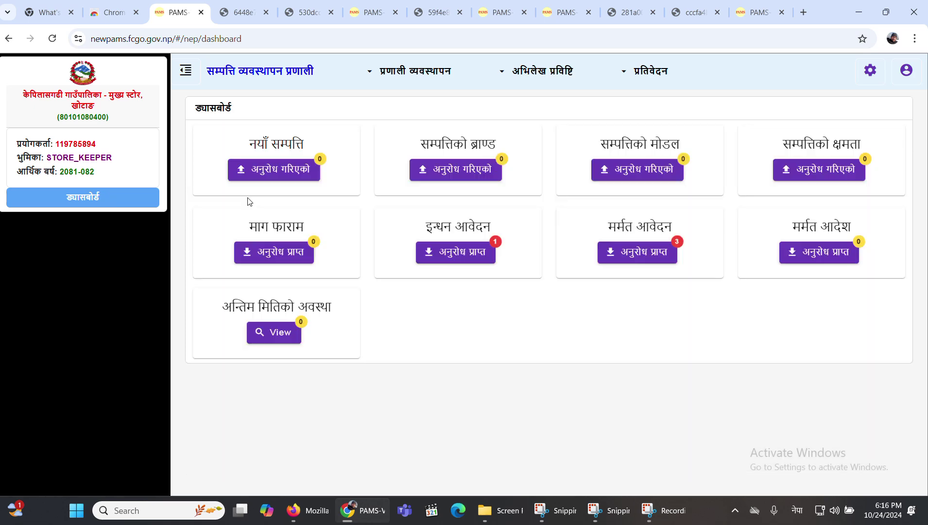
left_click(634, 256)
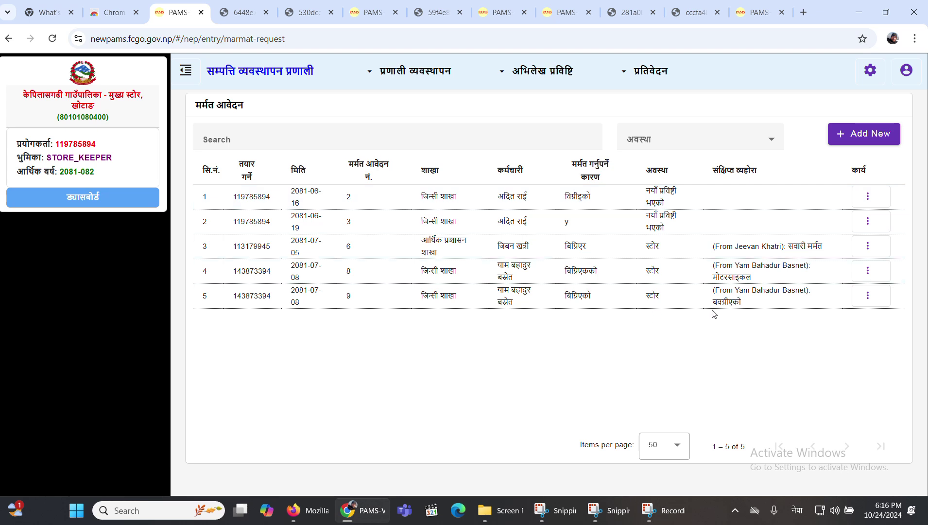
- Preview the newly forwarded repair request as a printable report, review its details, and return to the request list
left_click(863, 301)
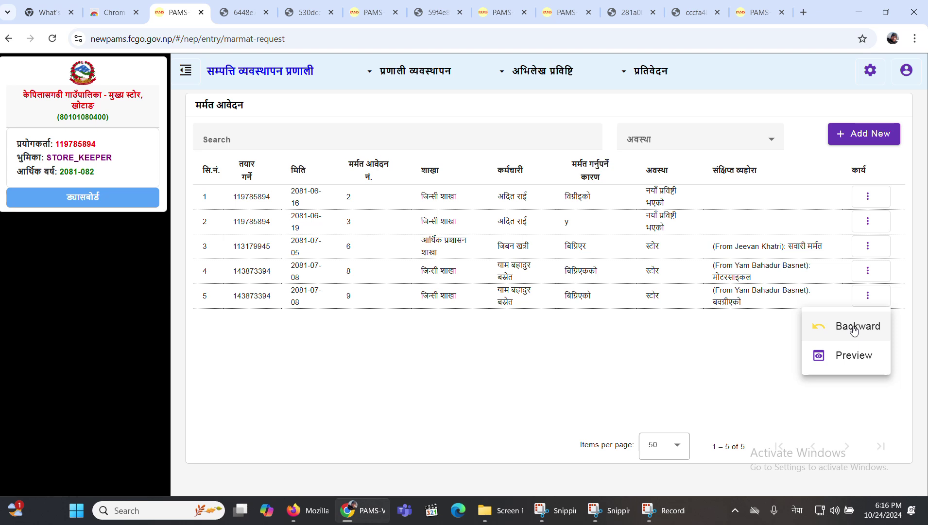
left_click(851, 360)
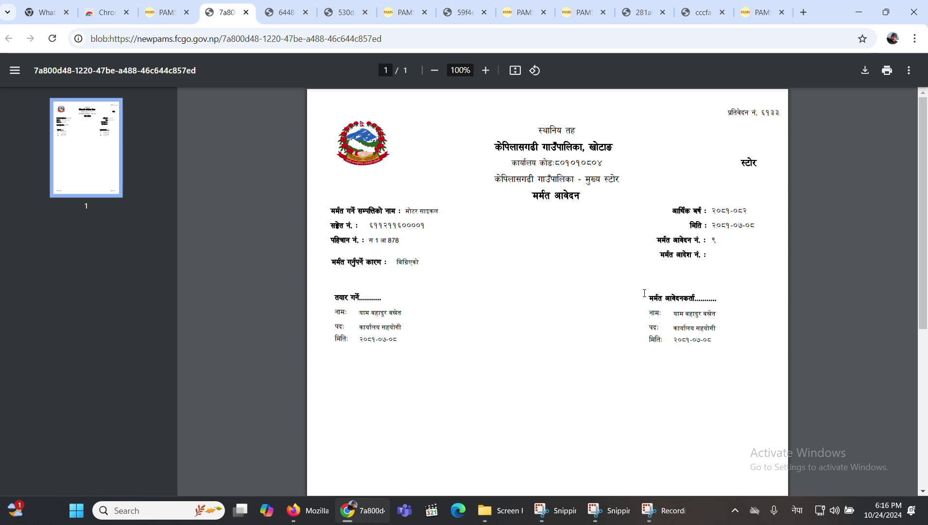
scroll(603, 295, "down", 5)
scroll(603, 295, "up", 5)
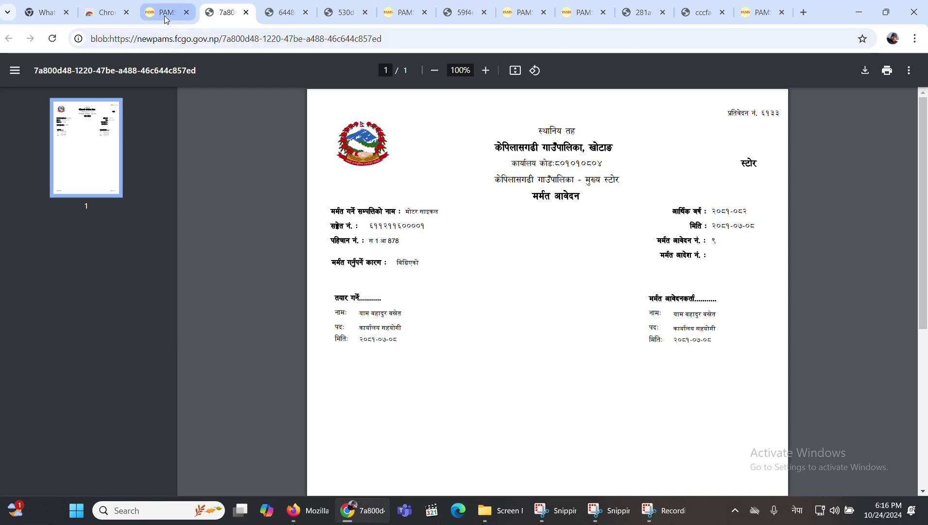
mouse_move(165, 20)
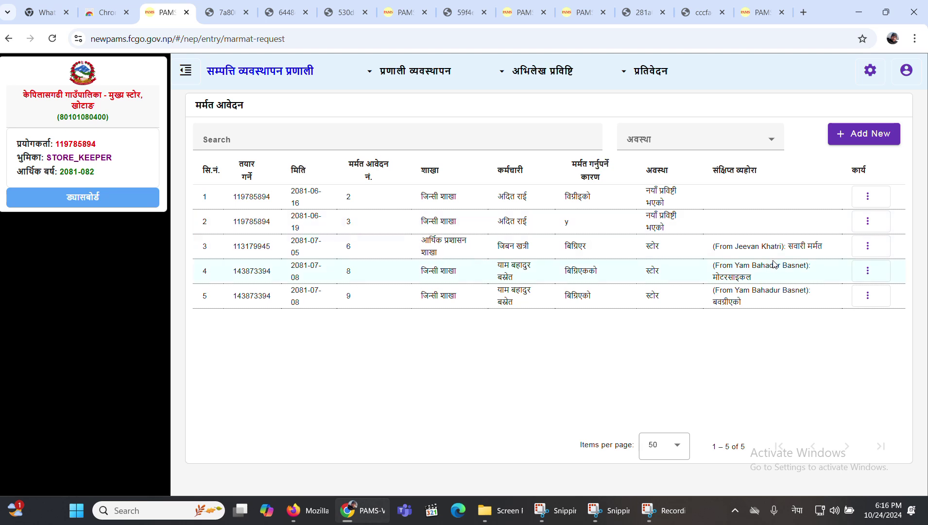
- Go from the store keeper's dashboard to the repair orders (मर्मत आदेश) and start a new order
left_click(123, 198)
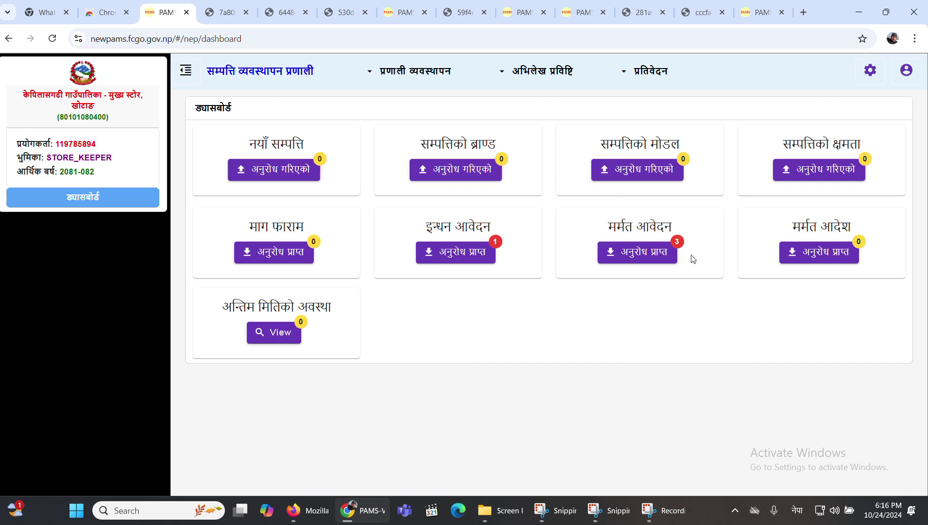
left_click(807, 254)
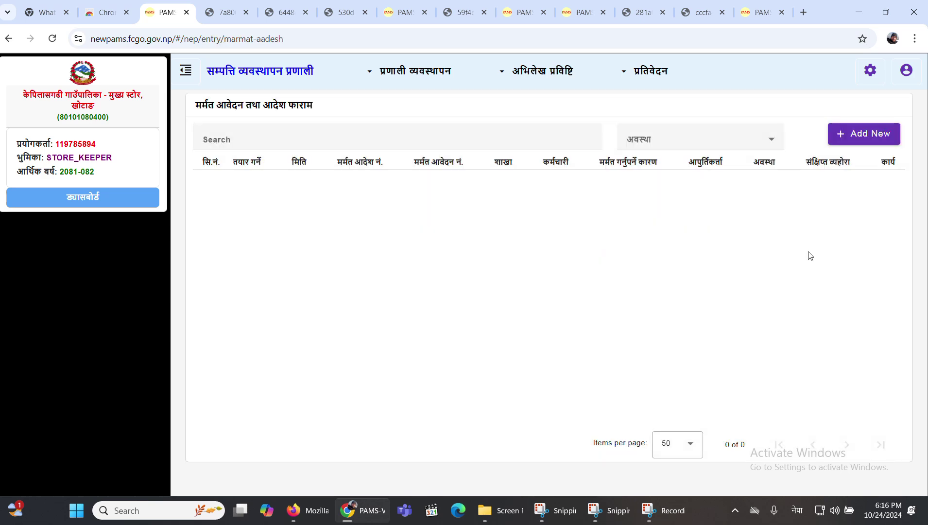
left_click(855, 135)
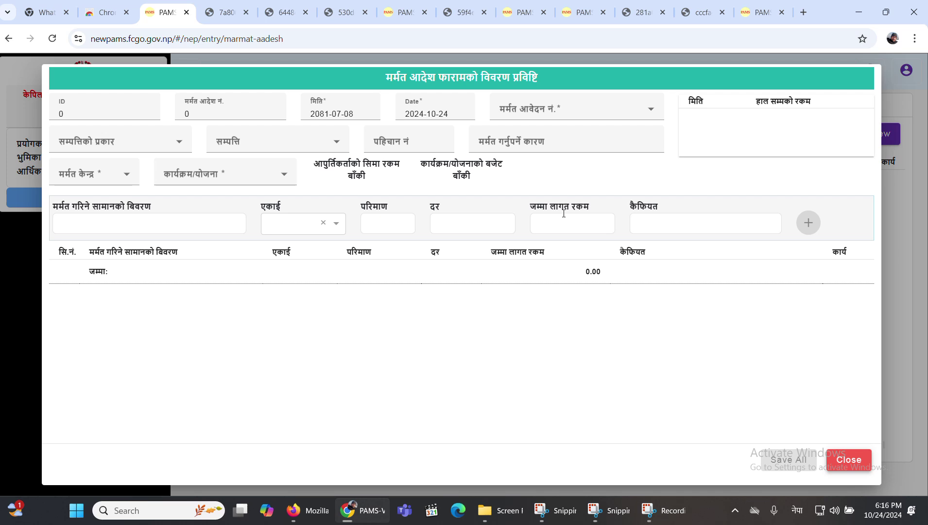
- Base the repair order on repair request no. 9 and set its repair centre to बाहिरि मर्मत केन्द्र
left_click(602, 111)
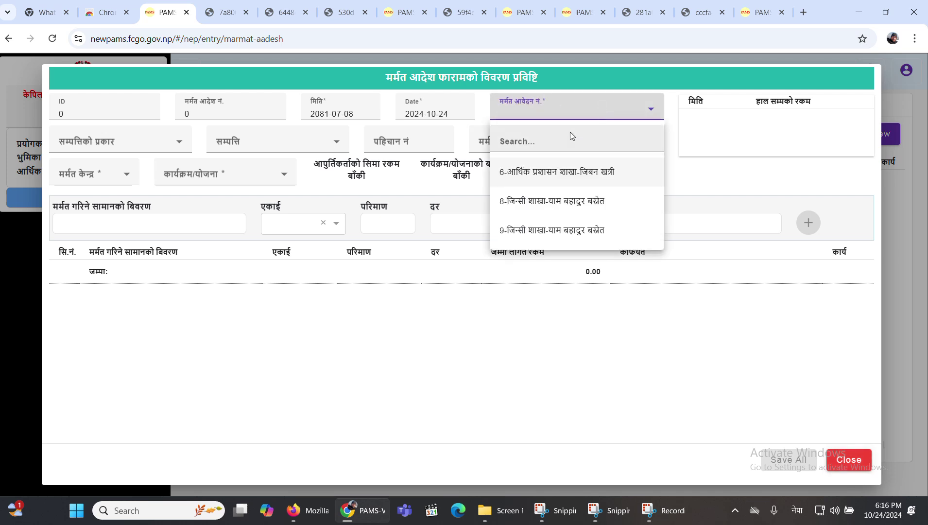
left_click(565, 236)
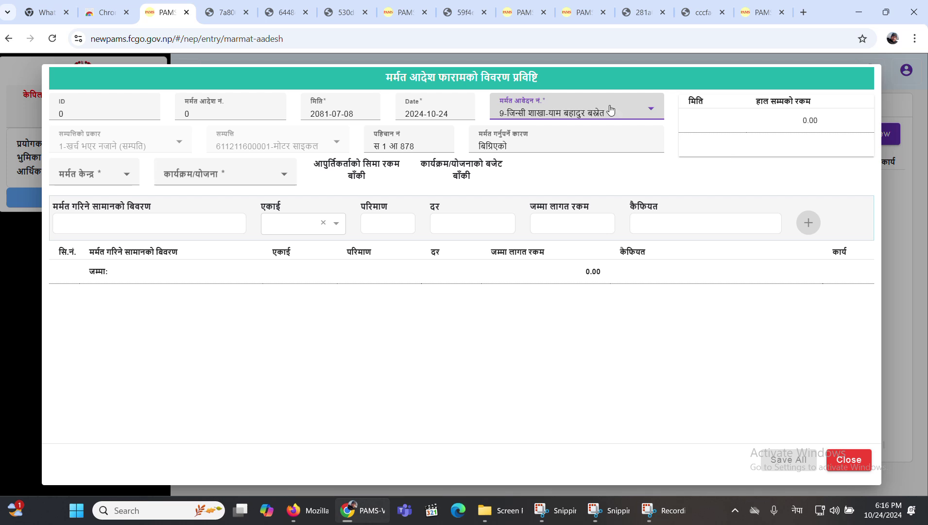
left_click(127, 174)
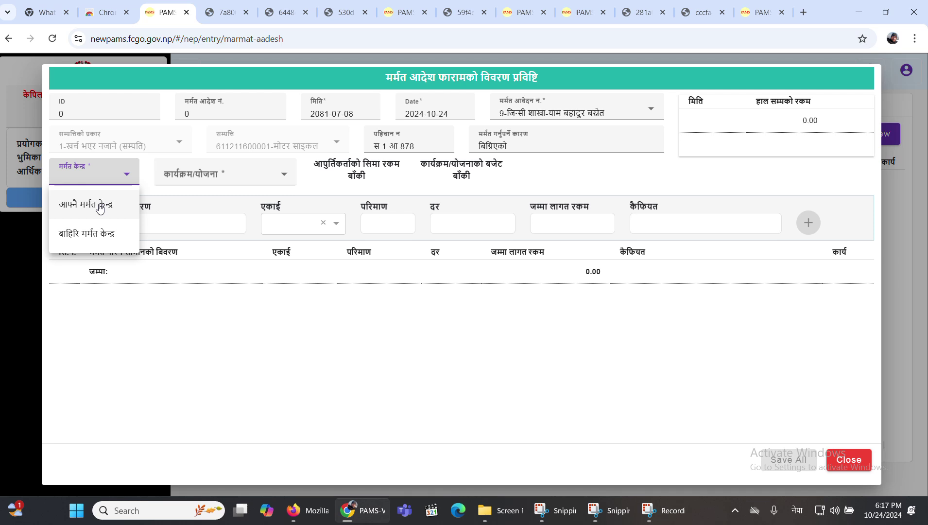
left_click(86, 233)
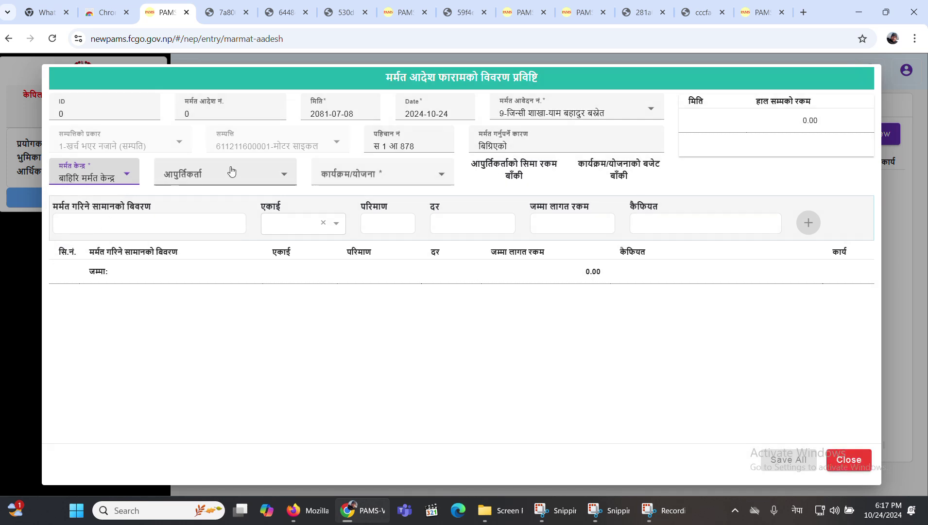
- Set the repair order's supplier (आपुर्तिकर्ता) to अधिकारी वासिङ सेन्टर एण्ड वर्कसप
left_click(252, 175)
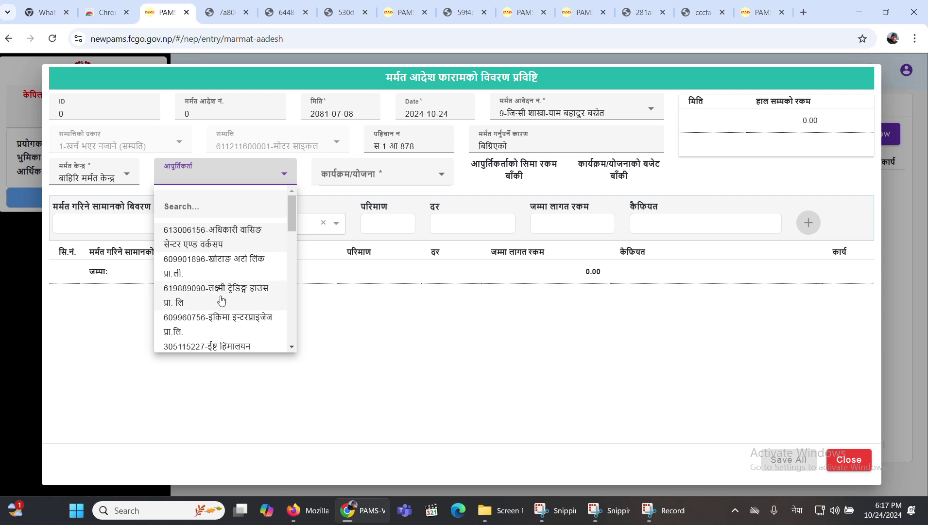
scroll(251, 332, "down", 2)
scroll(251, 332, "down", 9)
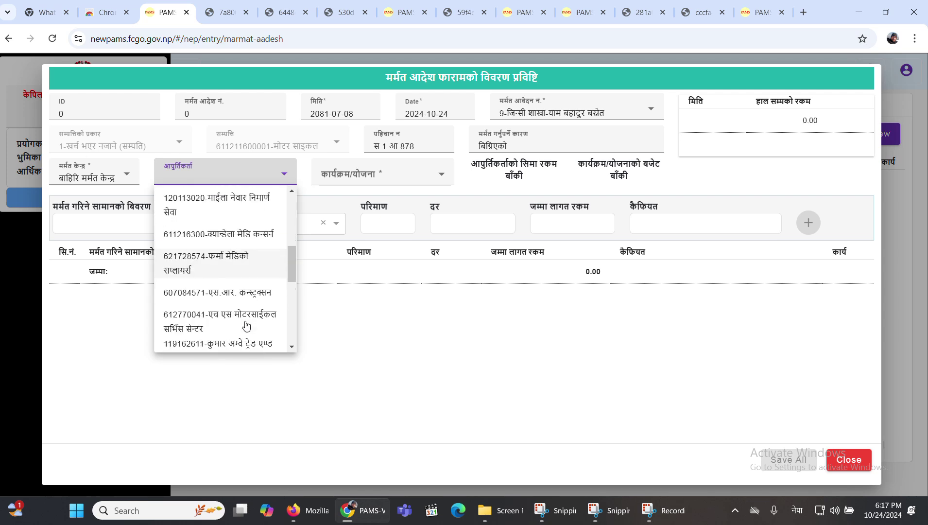
scroll(241, 312, "up", 10)
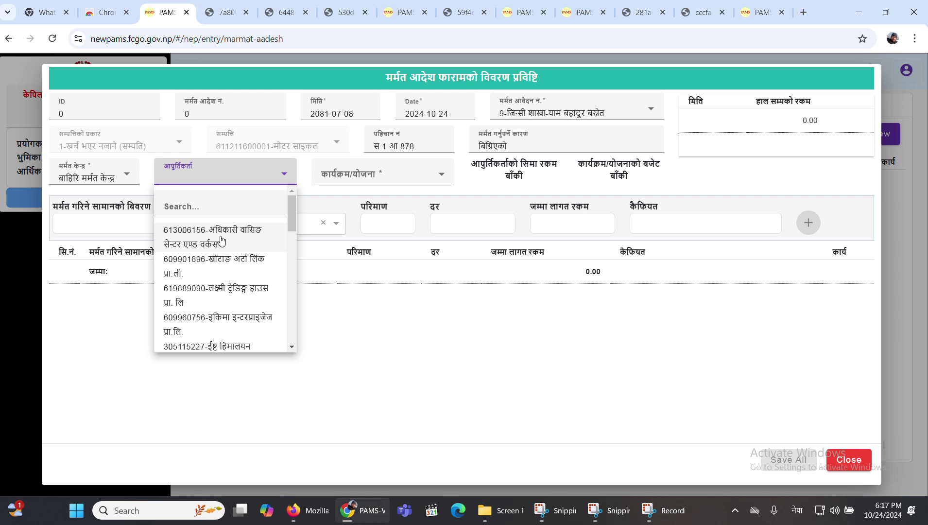
left_click(222, 240)
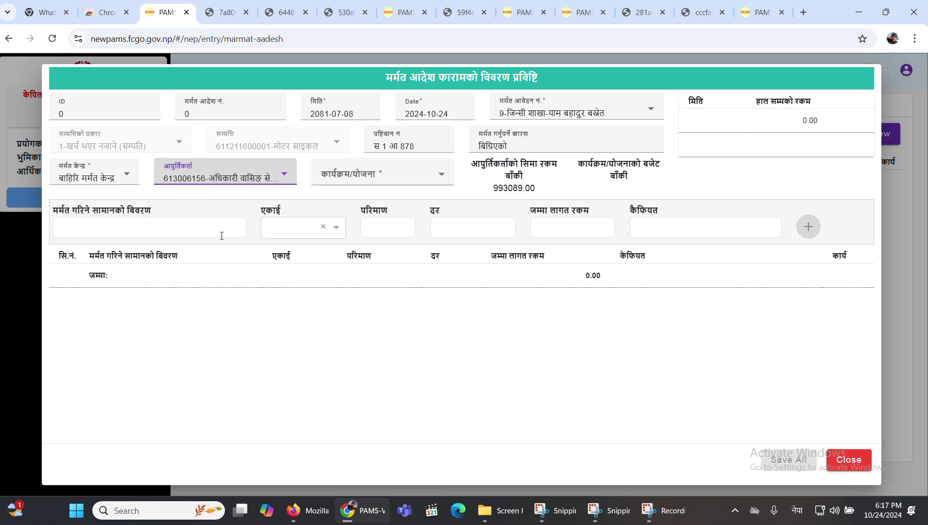
- Set the repair order's programme (कार्यक्रम/योजना) to सवारी साधन मर्मत खर्च
left_click(398, 176)
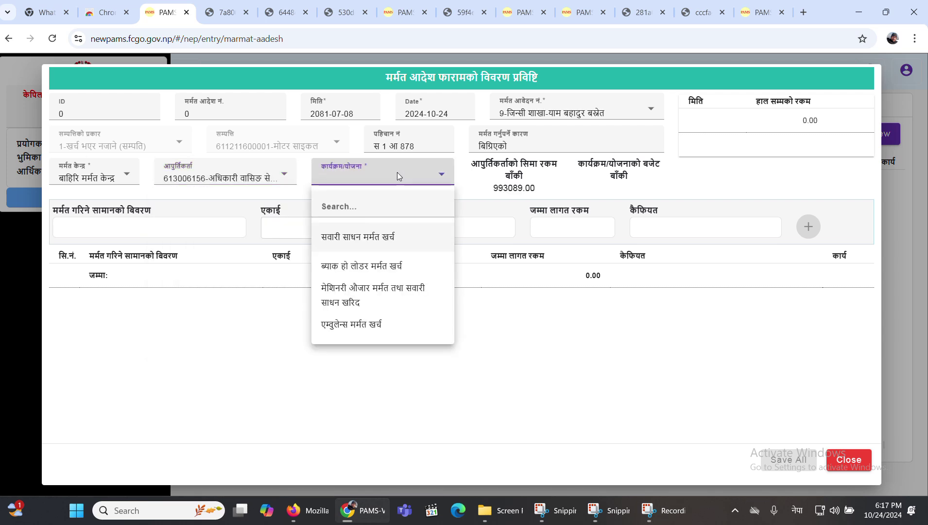
left_click(333, 243)
left_click(372, 180)
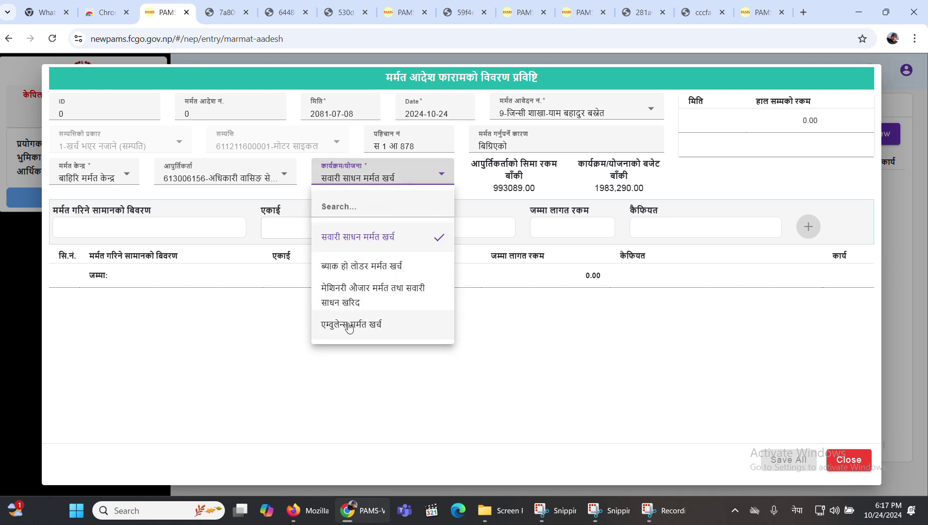
left_click(373, 239)
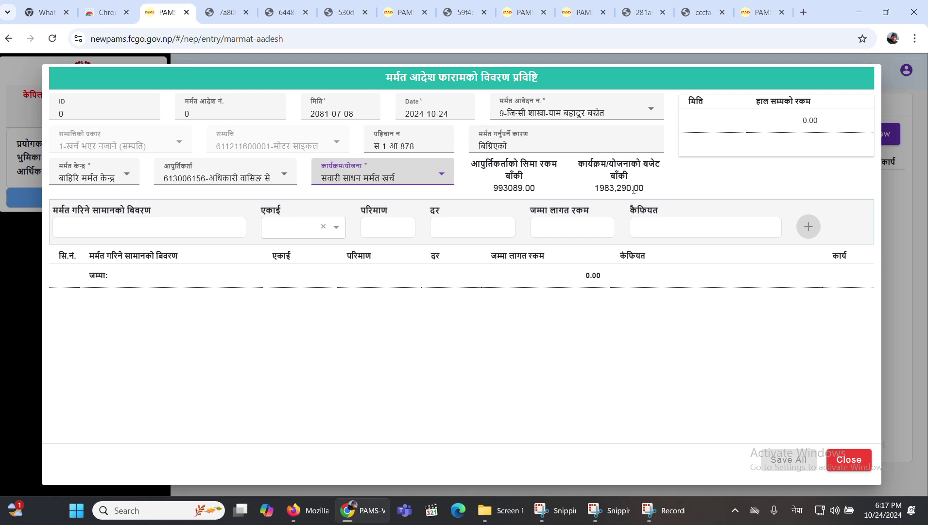
- Add the repair item ग्रिज with unit संख्या, quantity 1 and rate 15 to the order, leaving its remarks empty
left_click(161, 230)
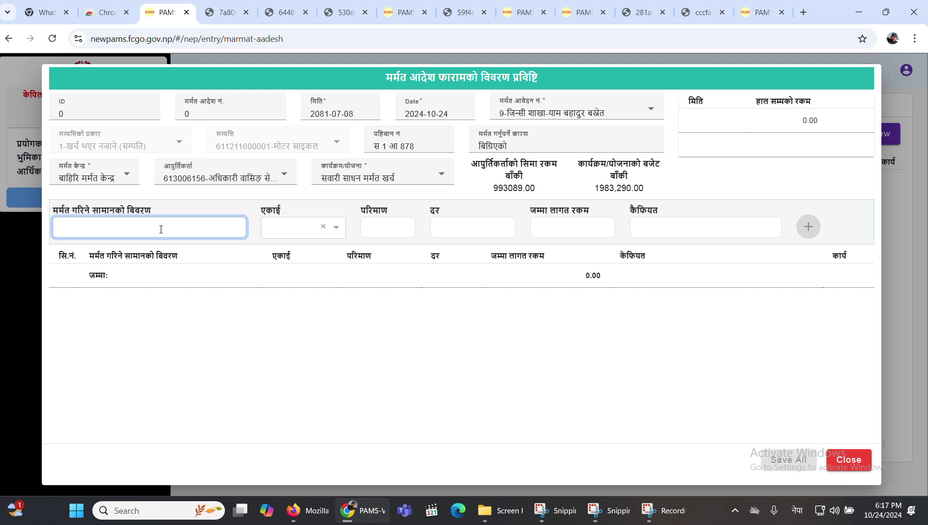
type("ग्रिज")
left_click(302, 229)
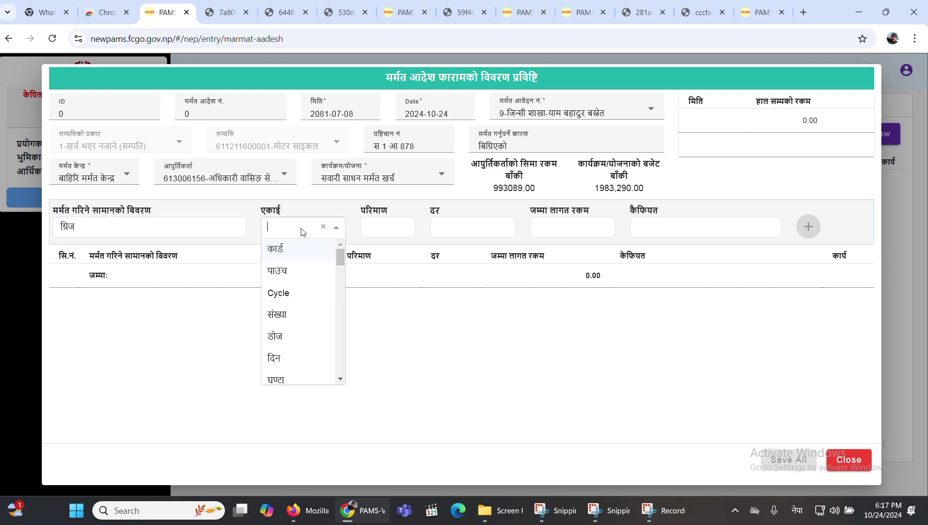
left_click(291, 313)
left_click(383, 224)
type("1")
left_click(474, 221)
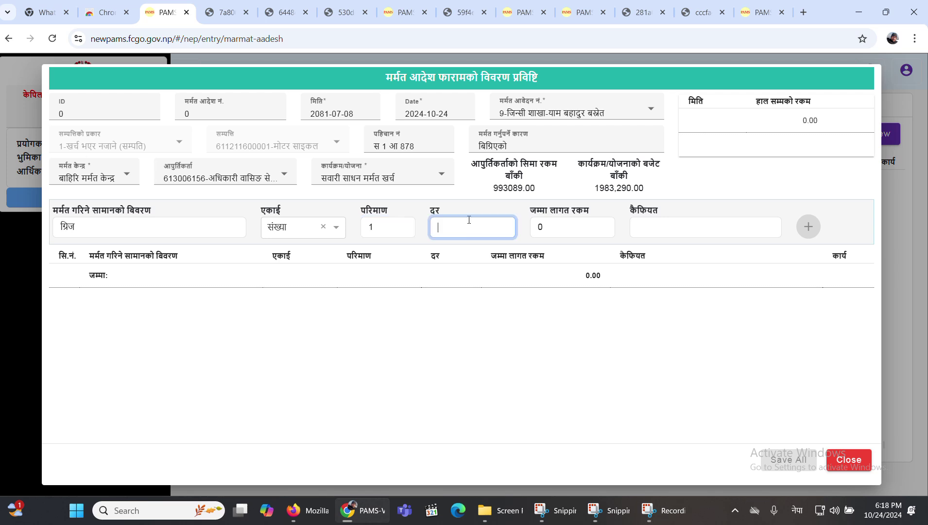
type("15")
left_click(668, 228)
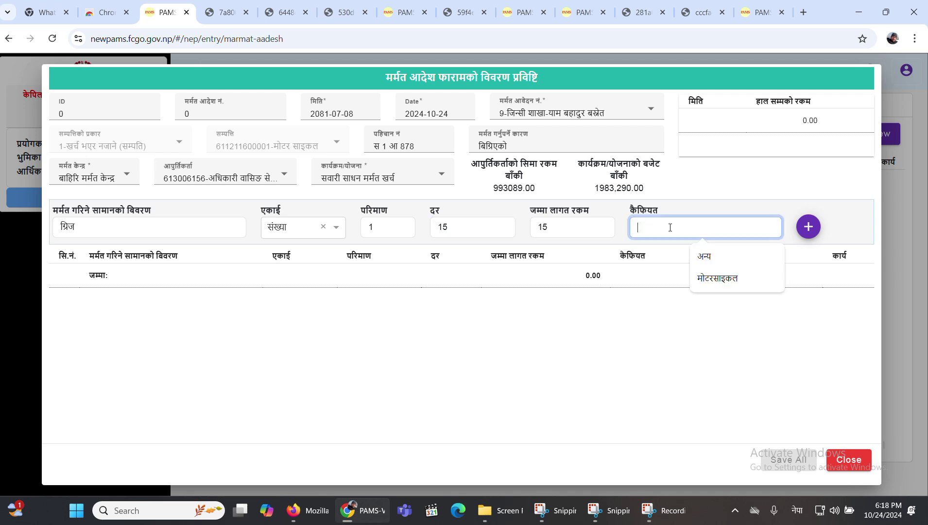
left_click(808, 227)
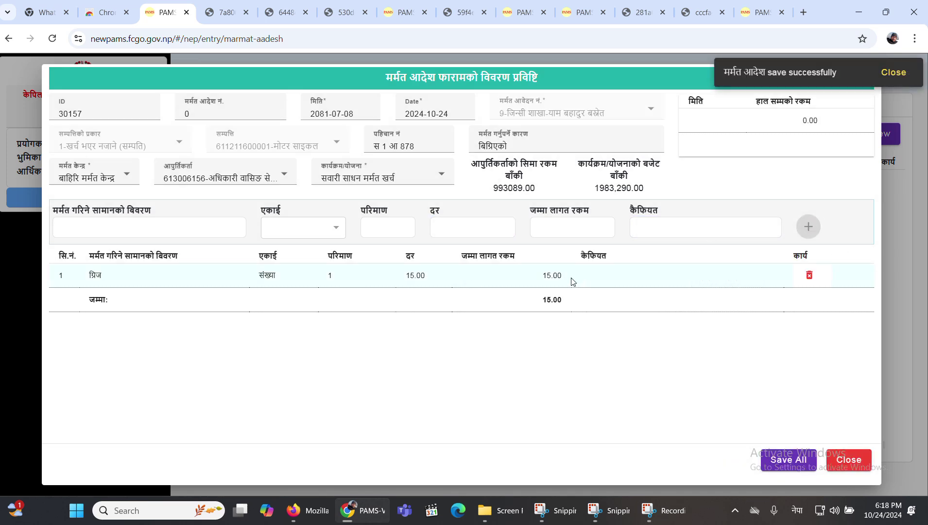
left_click(188, 222)
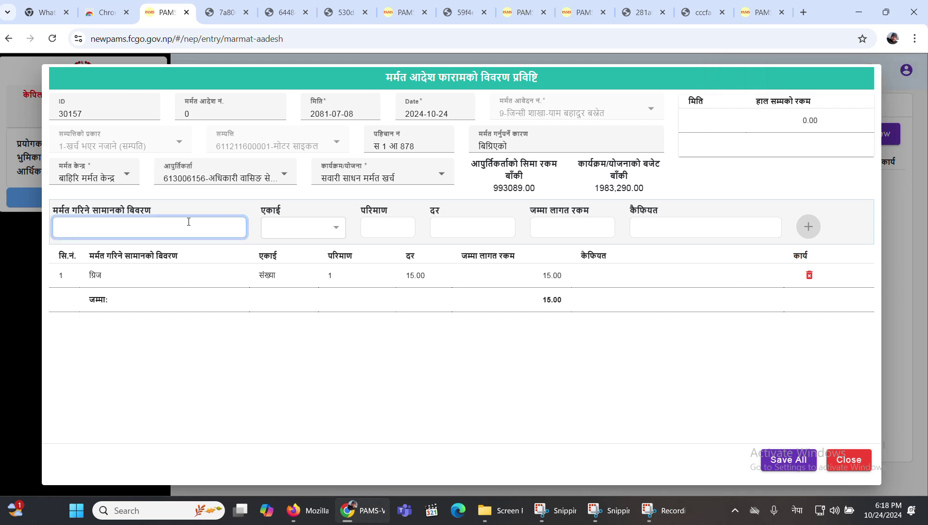
key("Tab")
left_click(193, 230)
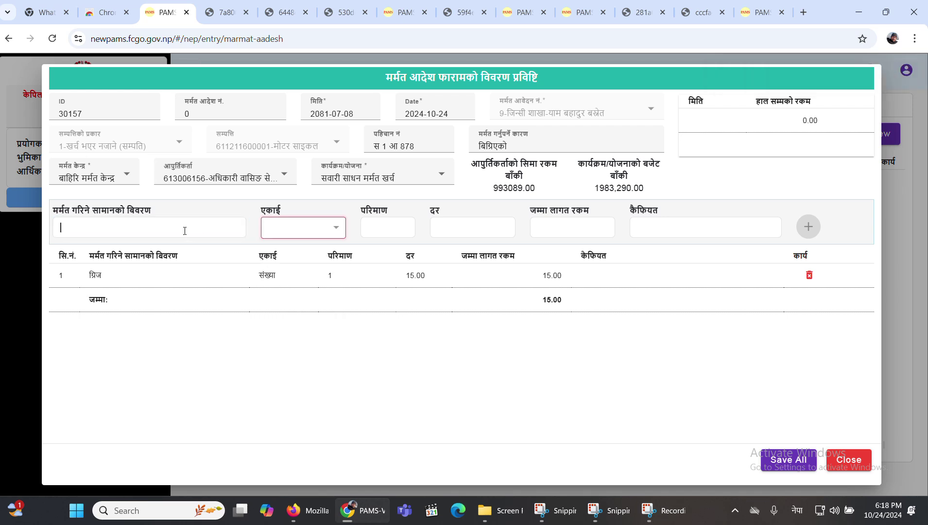
left_click(670, 225)
left_click(483, 232)
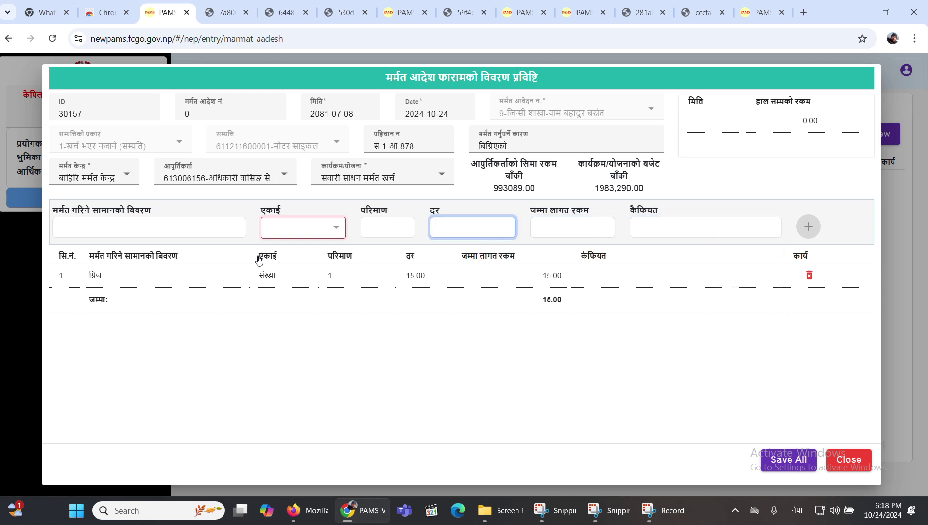
- Save the complete repair order and confirm the save
left_click(782, 465)
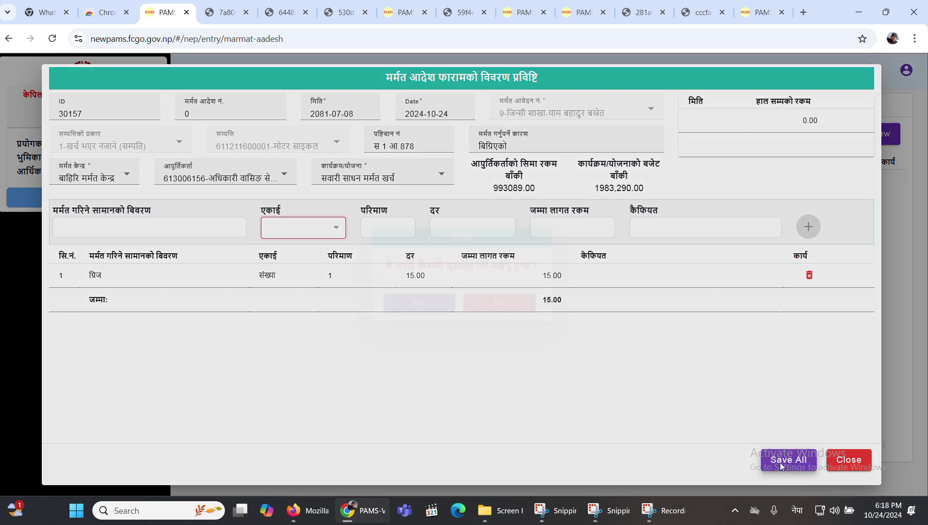
left_click(393, 305)
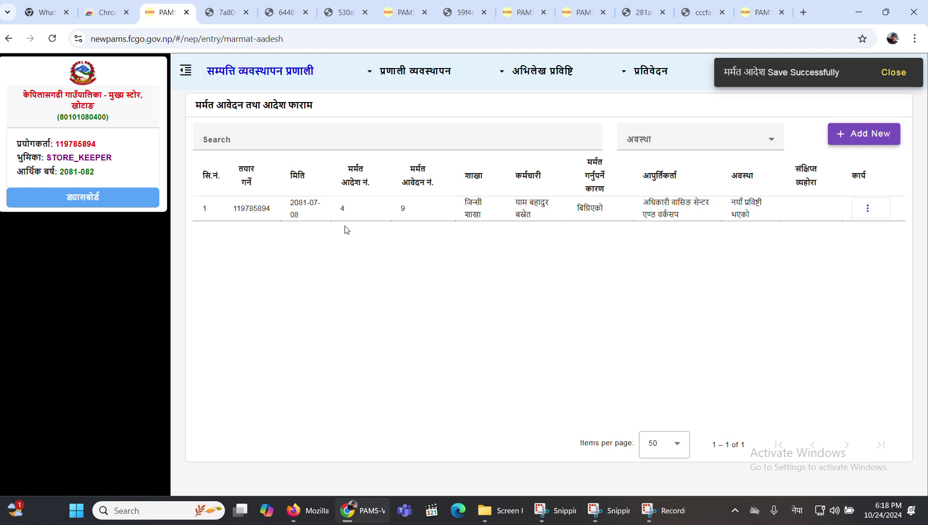
- Switch to the regular user's session and open the demand forms (माग फाराम) from its dashboard
left_click(586, 14)
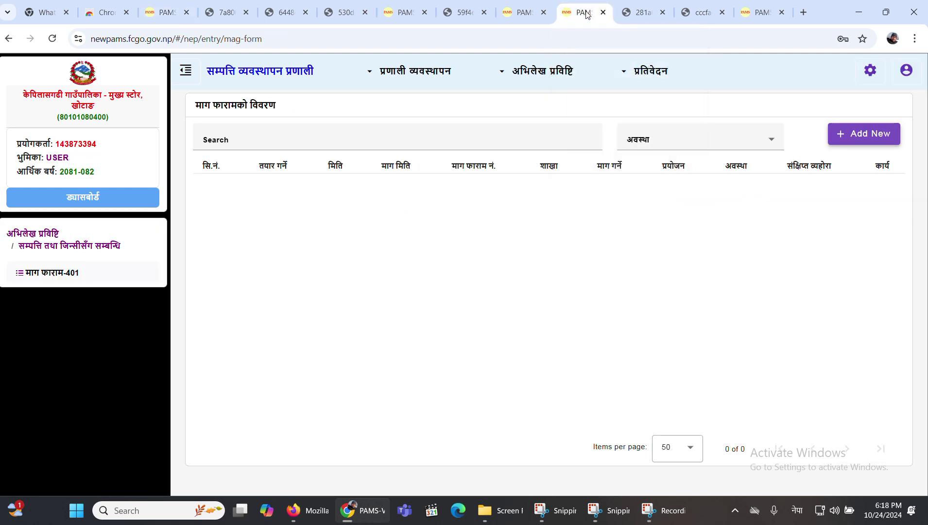
left_click(167, 12)
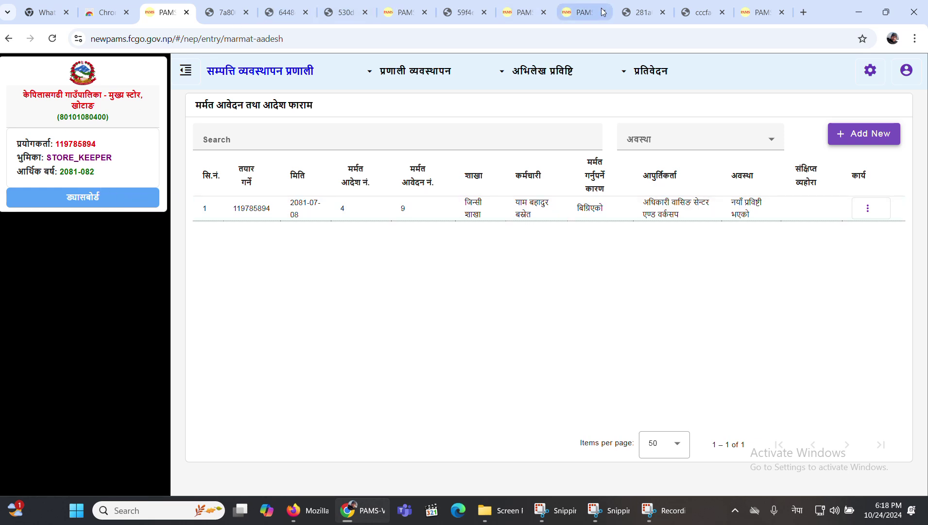
left_click(739, 14)
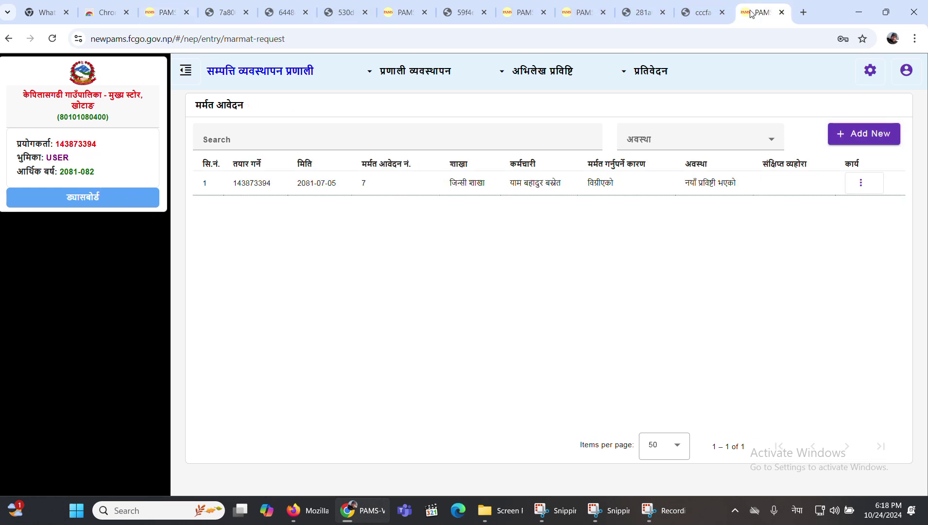
left_click(86, 205)
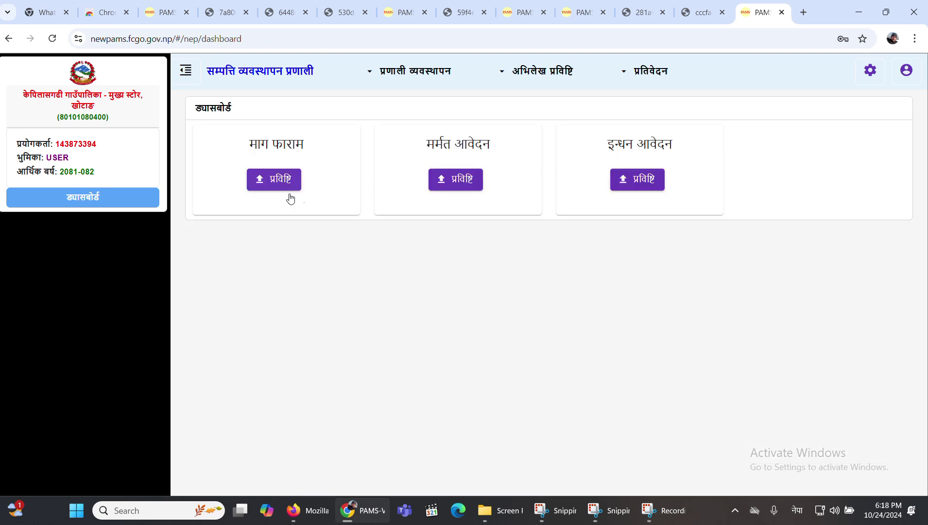
left_click(275, 180)
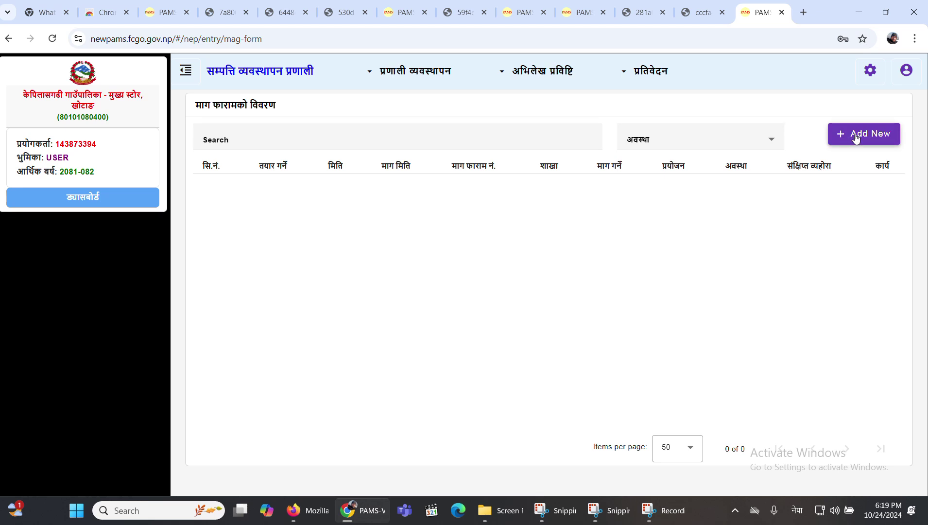
- Reopen the demand form list from the dashboard, view a blank new demand form, and close it without saving
left_click(129, 197)
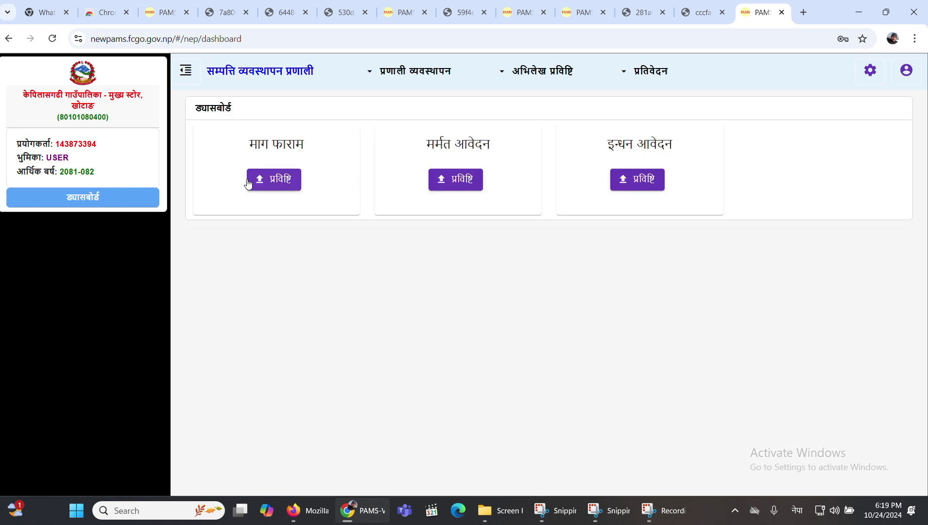
left_click(280, 179)
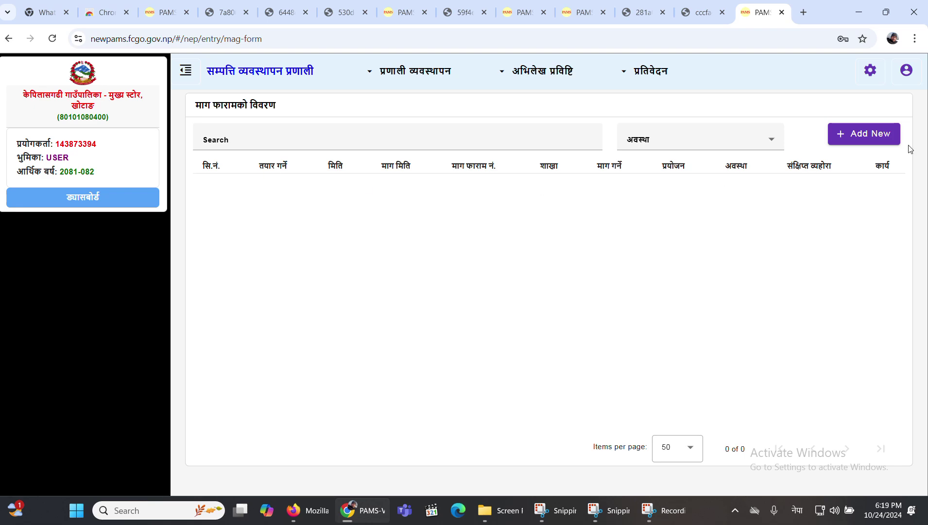
left_click(876, 139)
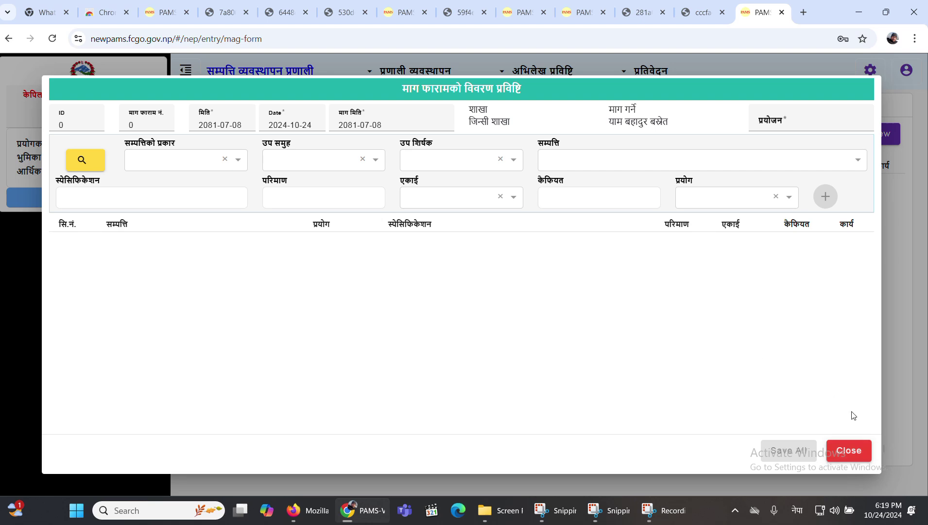
left_click(849, 450)
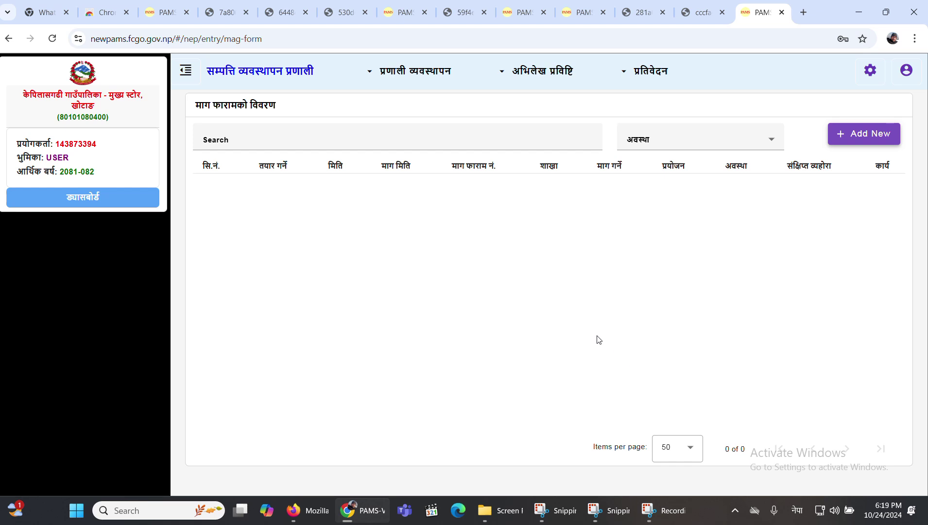